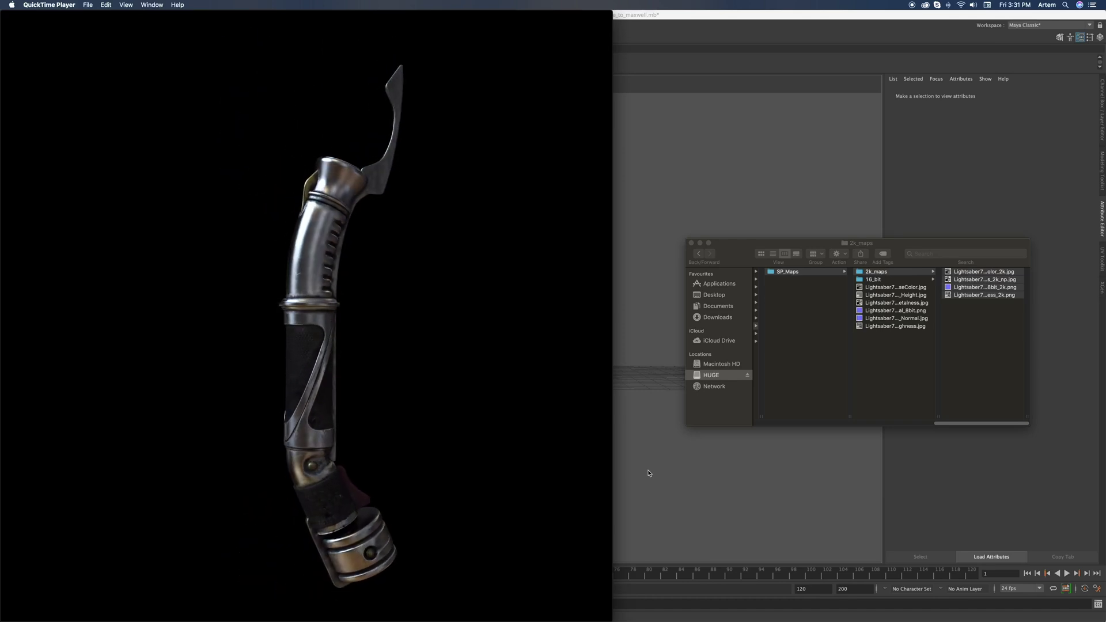
- Quick Look the BaseColor_2k map from the Finder window of 2k lightsaber texture maps
{"action": "left_click_drag", "start_coordinate": [900, 255], "coordinate": [880, 249]}
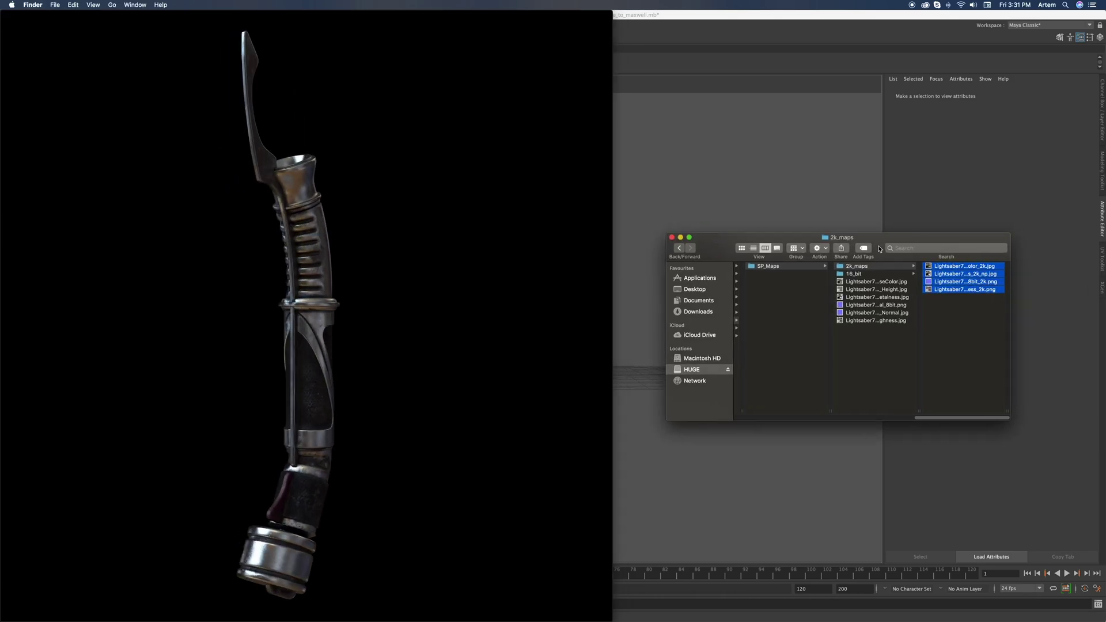
{"action": "key", "text": "space"}
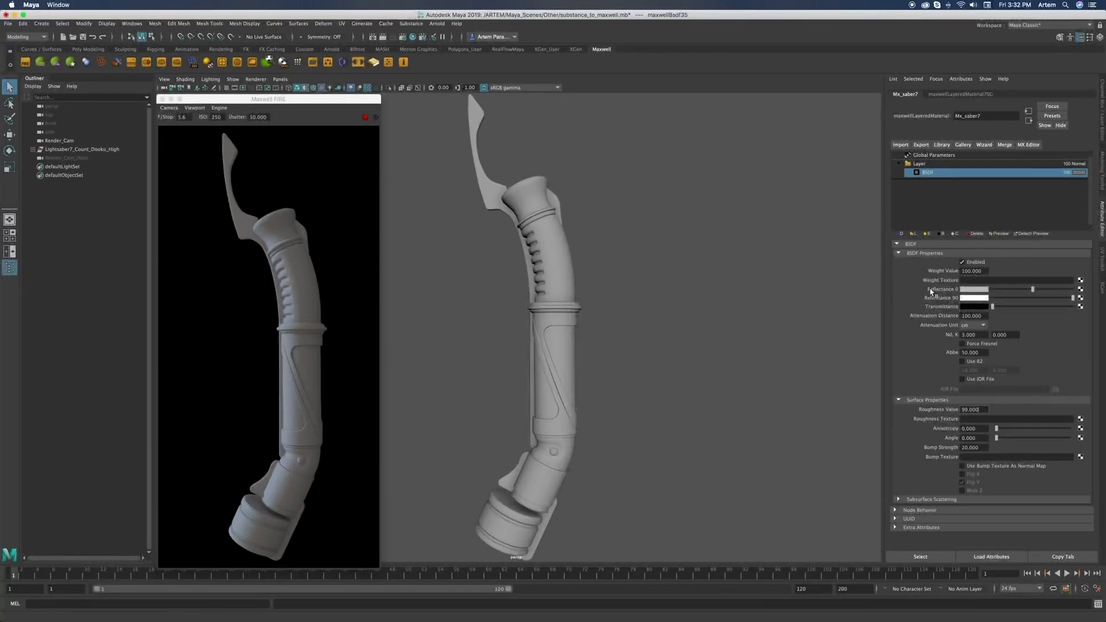
{"action": "left_click", "coordinate": [1081, 295]}
- Map the BSDF with a File node loading BaseColor_2k.jpg, then refresh the Maxwell FIRE preview
{"action": "left_click", "coordinate": [450, 293]}
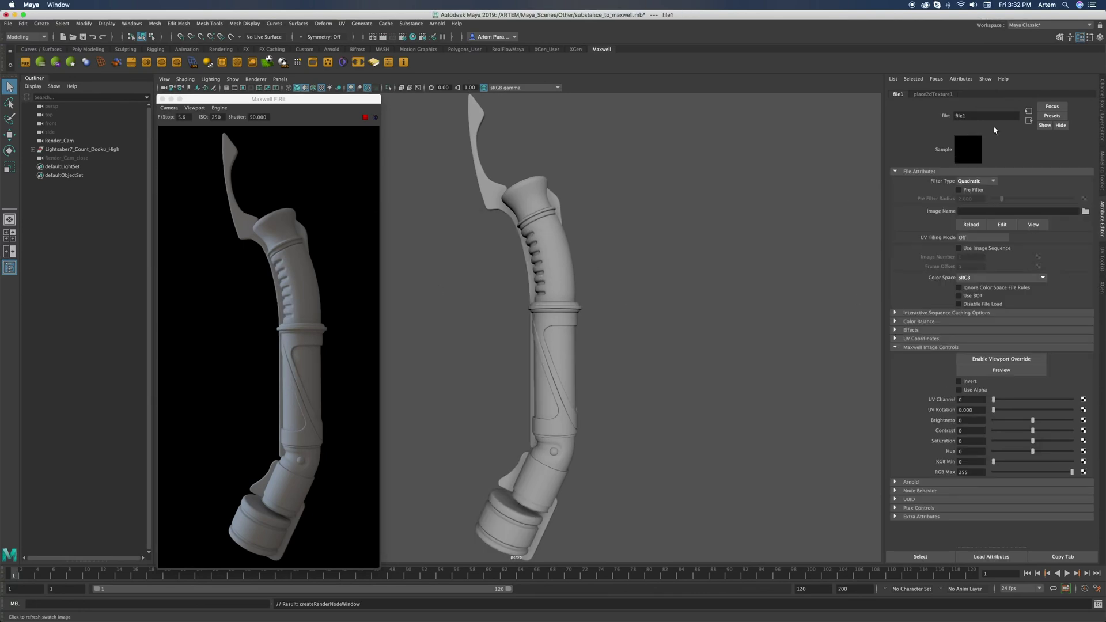
{"action": "left_click", "coordinate": [1087, 212]}
{"action": "left_click", "coordinate": [588, 259]}
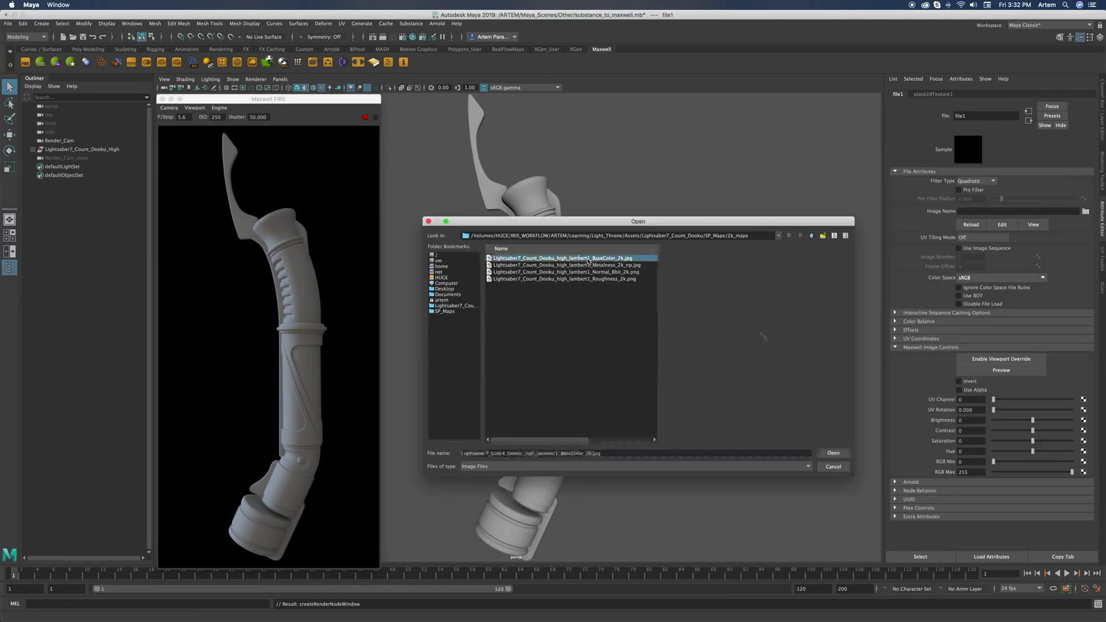
{"action": "left_click", "coordinate": [834, 453]}
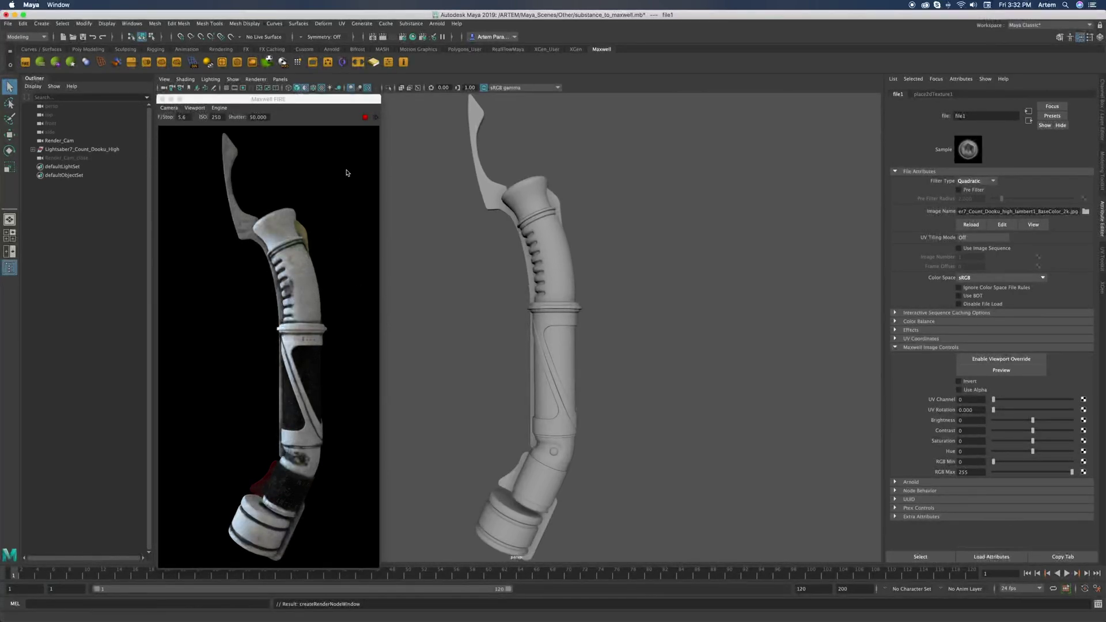
{"action": "left_click", "coordinate": [364, 117]}
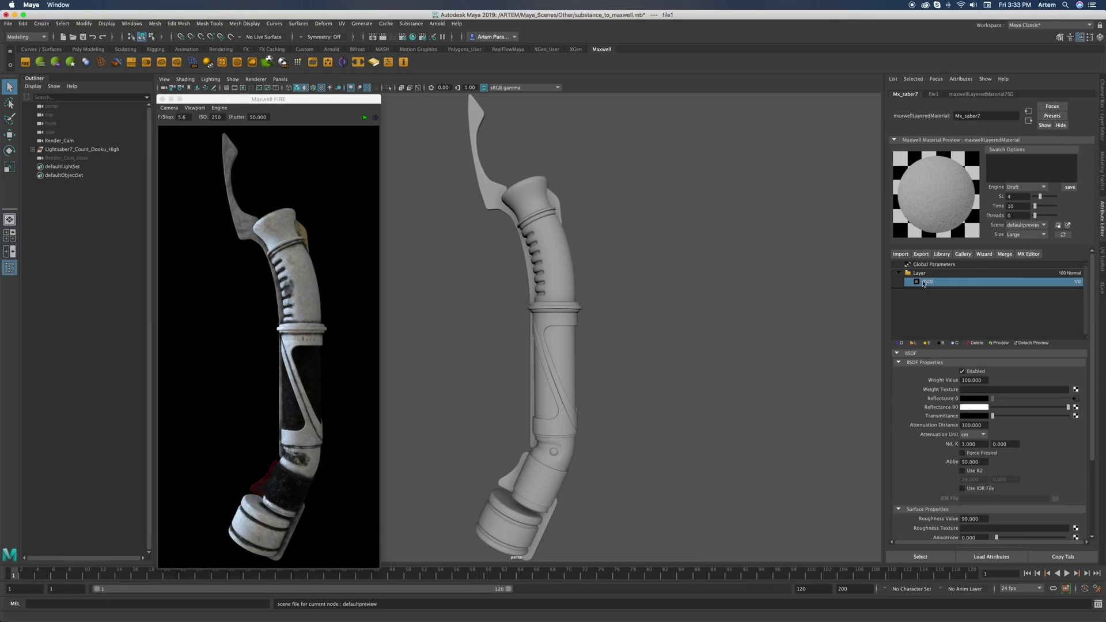
- Add a second BSDF to the layer and rename the first BSDF 'base colour'
{"action": "left_click", "coordinate": [941, 343]}
{"action": "double_click", "coordinate": [933, 283]}
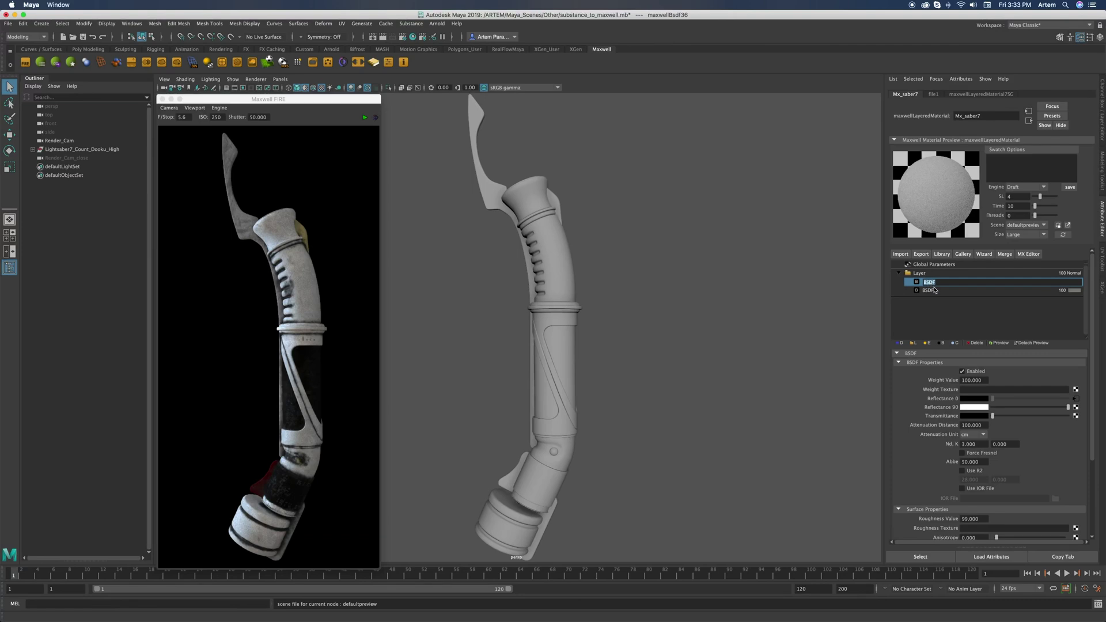
{"action": "type", "text": "baae colour"}
{"action": "key", "text": "Return"}
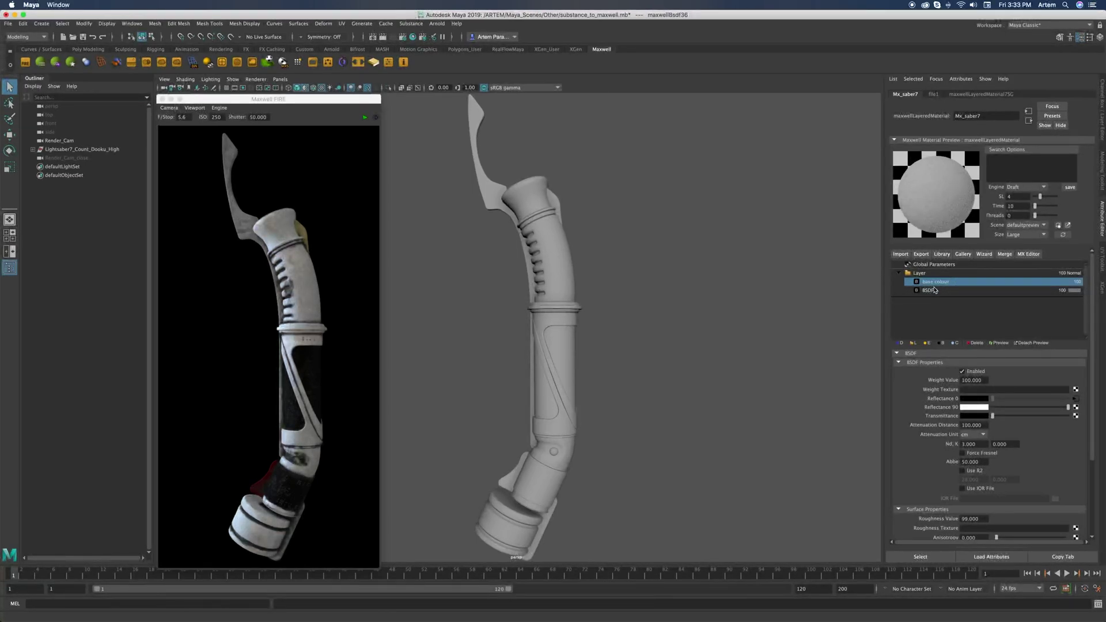
- Rename the second BSDF 'gloss' and turn its Reflectance 0 down to black
{"action": "left_click", "coordinate": [934, 291]}
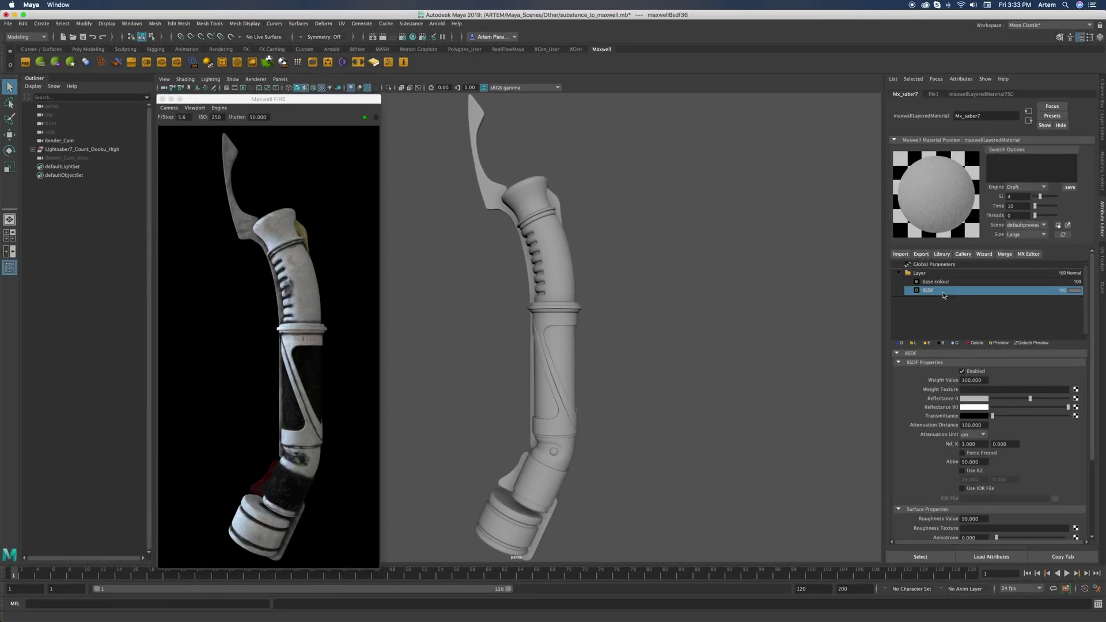
{"action": "double_click", "coordinate": [932, 293]}
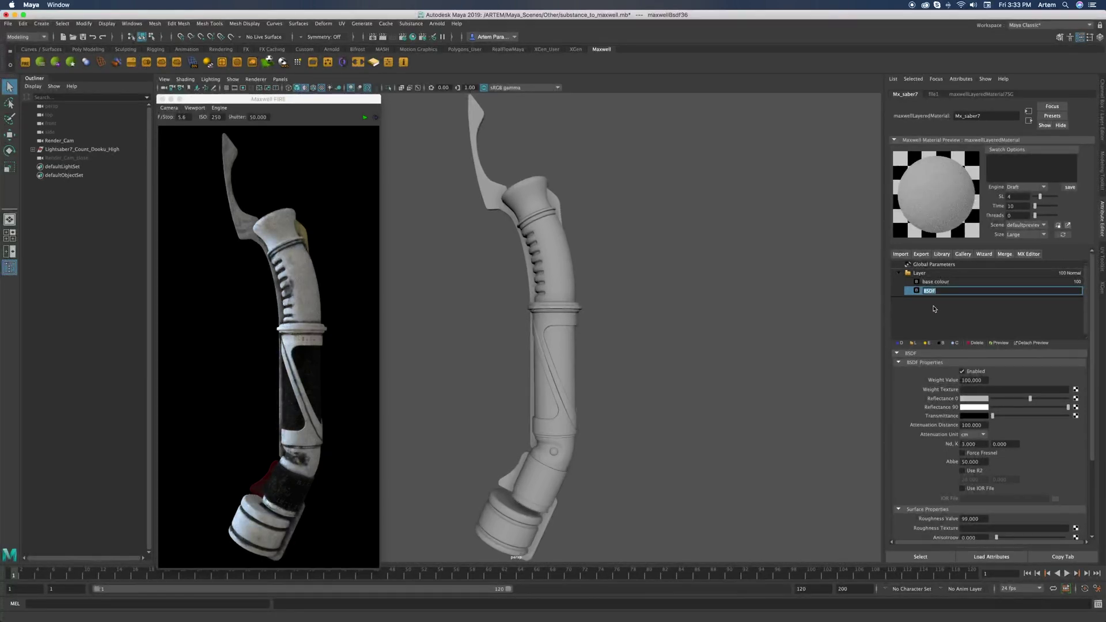
{"action": "type", "text": "gloss"}
{"action": "key", "text": "Return"}
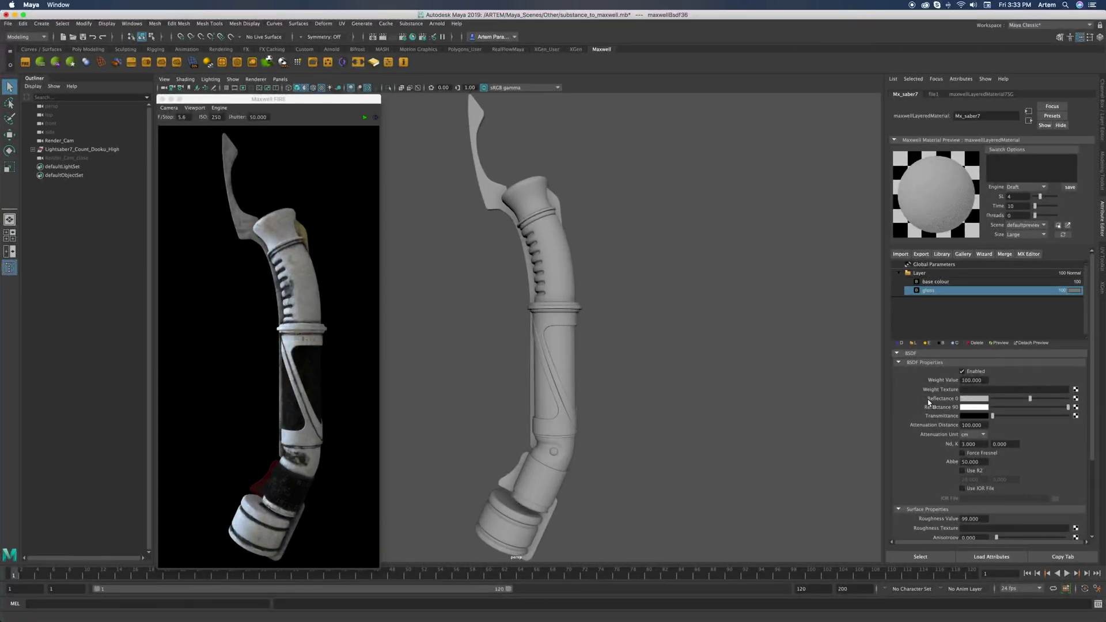
{"action": "left_click_drag", "start_coordinate": [1014, 401], "coordinate": [942, 406]}
{"action": "left_click", "coordinate": [1076, 529]}
- Load Roughness_2k.png into a File node as gloss's roughness texture and restart Maxwell FIRE
{"action": "left_click", "coordinate": [444, 296]}
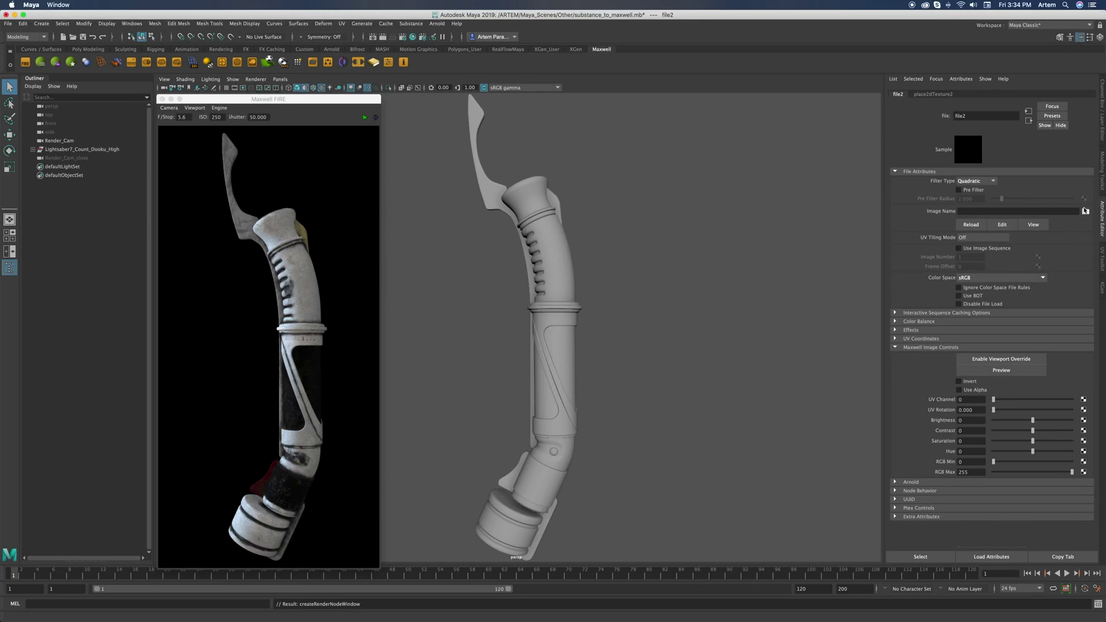
{"action": "left_click", "coordinate": [1085, 211]}
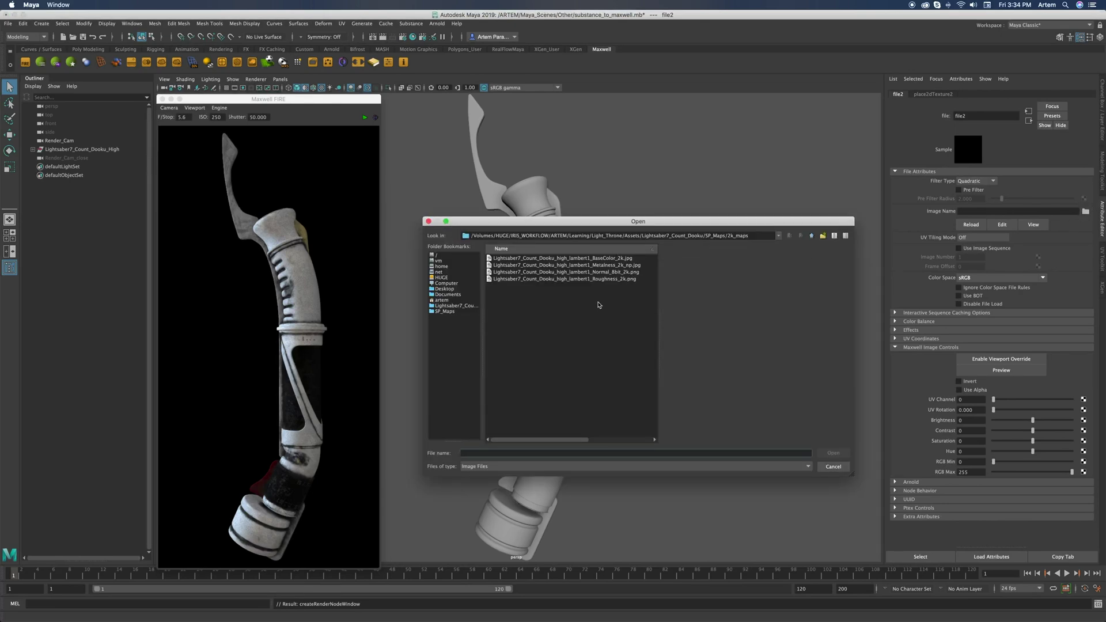
{"action": "left_click", "coordinate": [576, 279]}
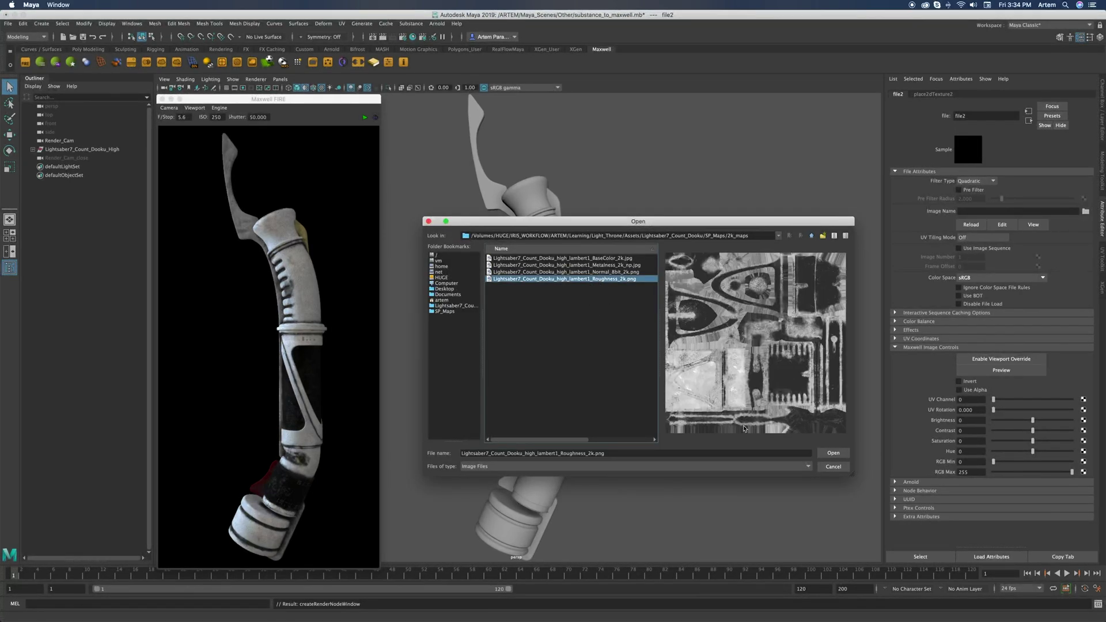
{"action": "left_click", "coordinate": [834, 453]}
{"action": "left_click", "coordinate": [1028, 122]}
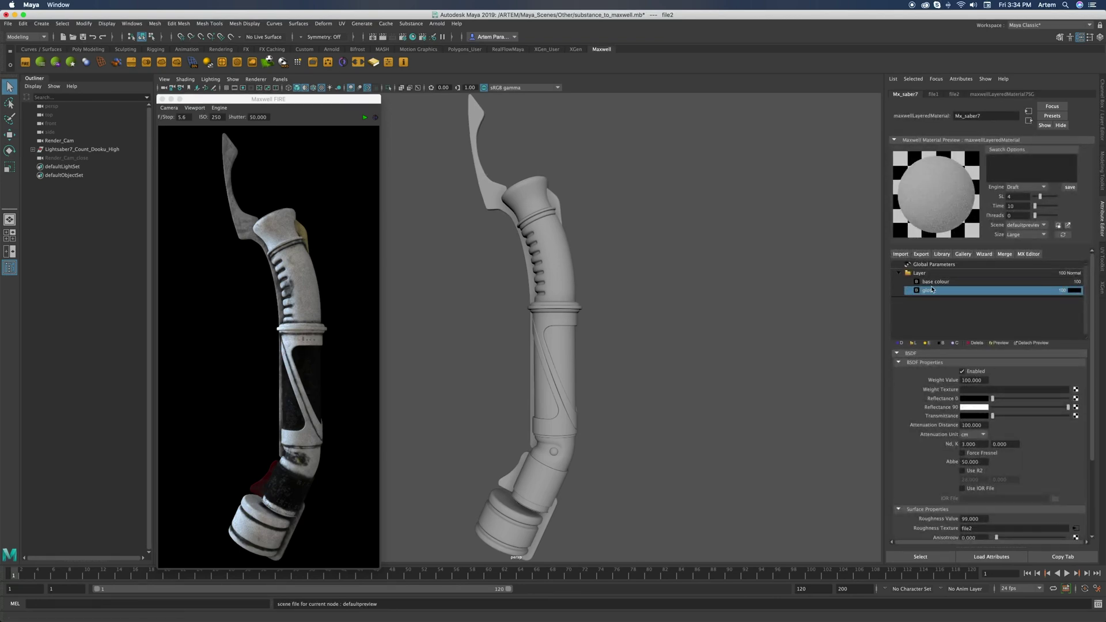
{"action": "left_click", "coordinate": [365, 117]}
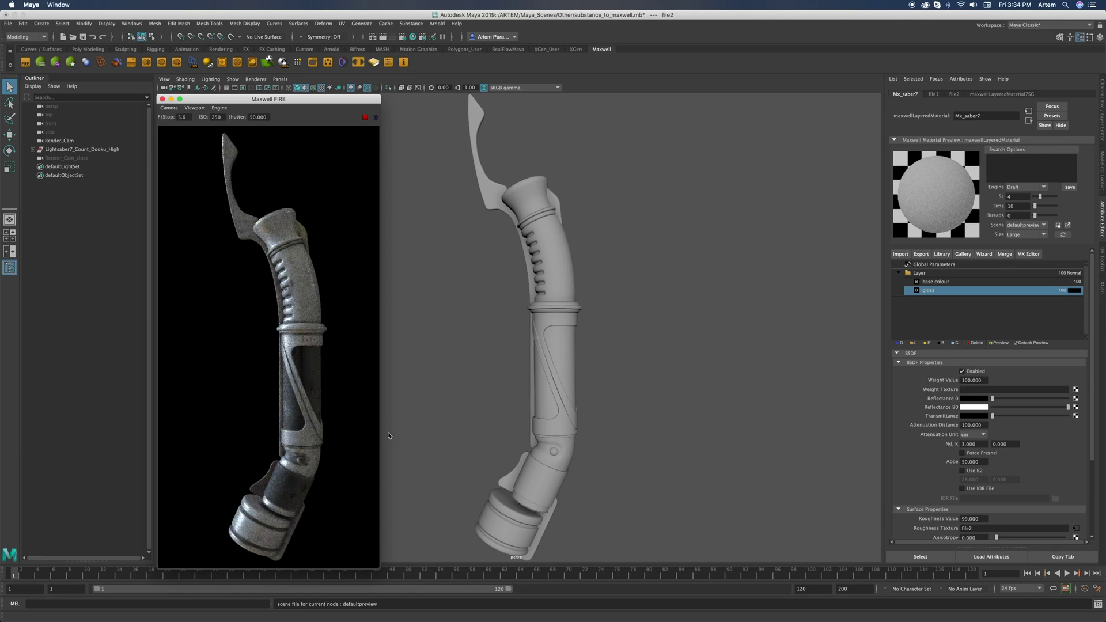
- Toggle the gloss and base colour BSDFs off and on to compare, then set gloss weight to 50
{"action": "left_click", "coordinate": [962, 372]}
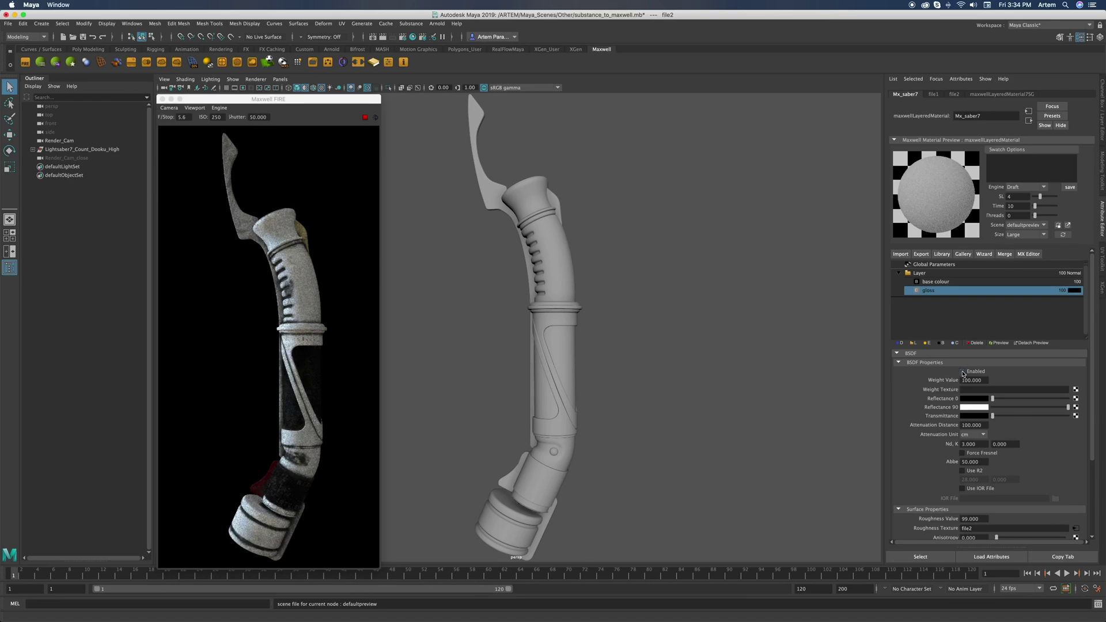
{"action": "left_click", "coordinate": [962, 371]}
{"action": "left_click", "coordinate": [962, 371]}
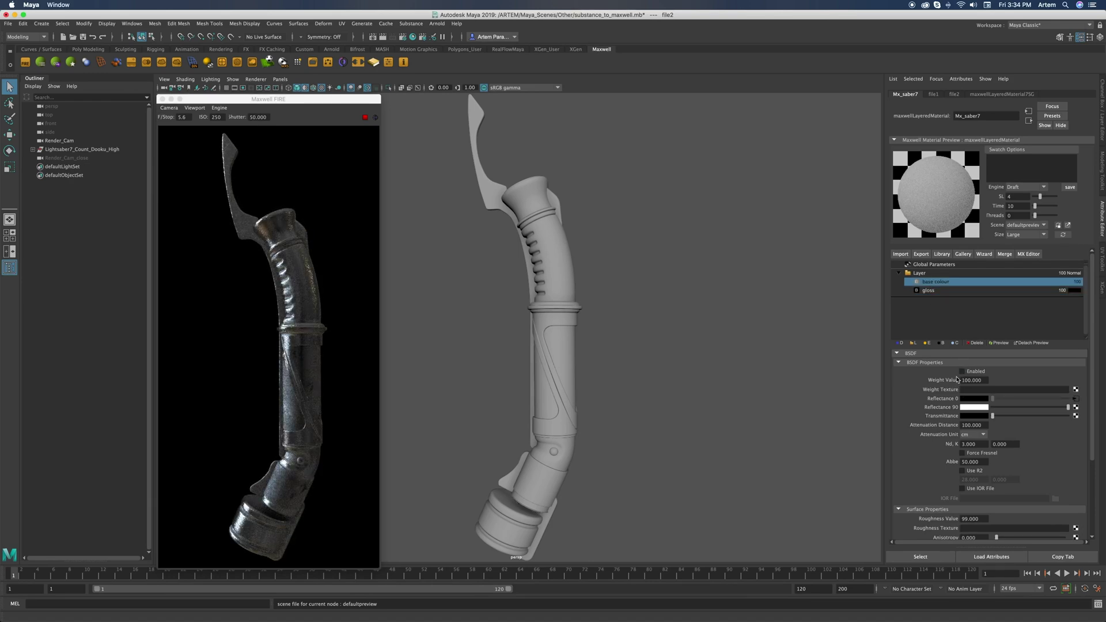
{"action": "left_click", "coordinate": [962, 371]}
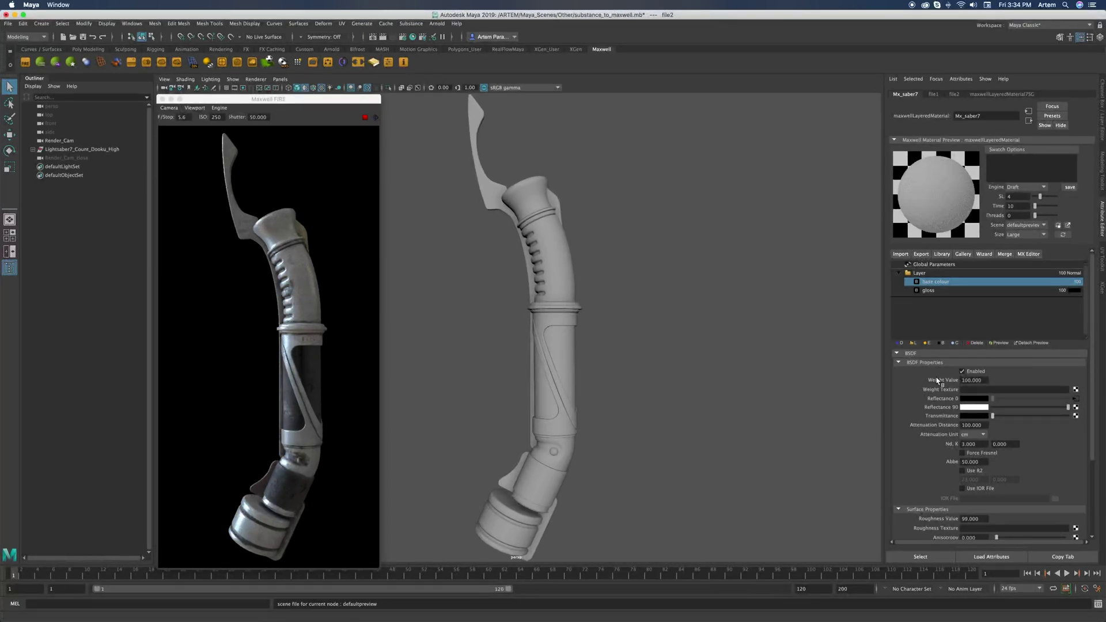
{"action": "left_click", "coordinate": [929, 290]}
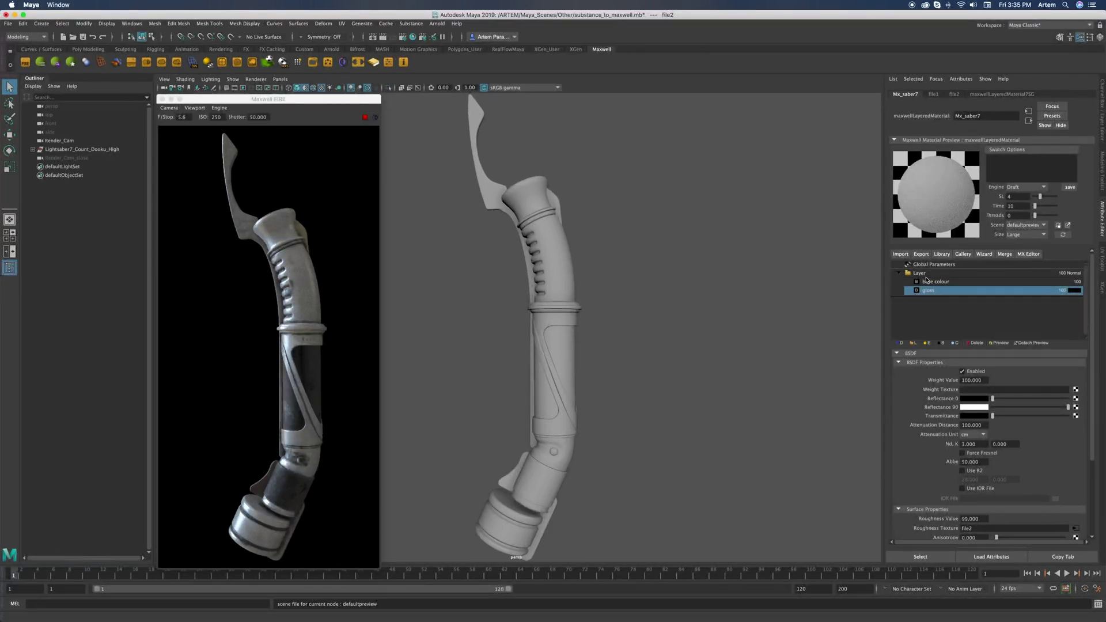
{"action": "left_click", "coordinate": [974, 380]}
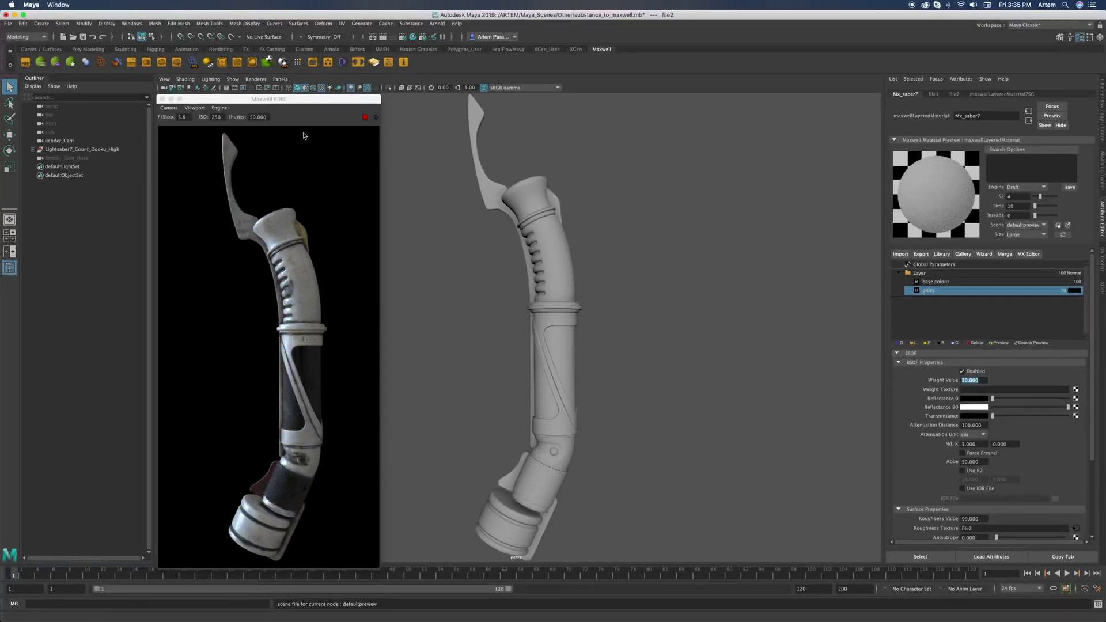
- Stop FIRE and load the hilt's normal-map image into a File node on Mx_saber7's bump slot
{"action": "left_click", "coordinate": [365, 118]}
{"action": "left_click", "coordinate": [922, 265]}
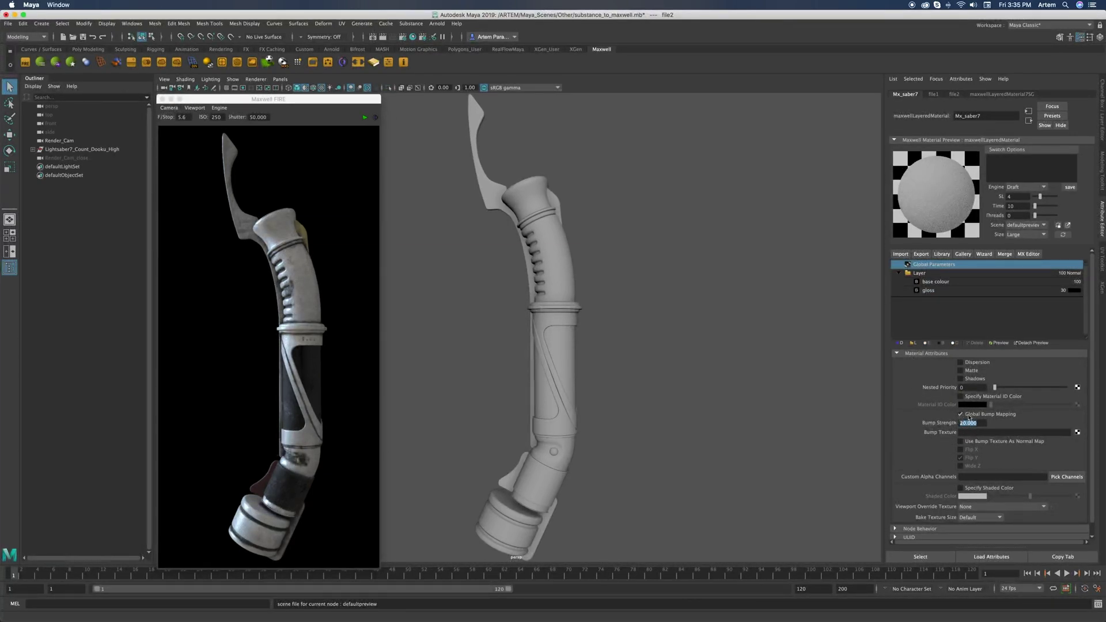
{"action": "left_click", "coordinate": [1077, 432]}
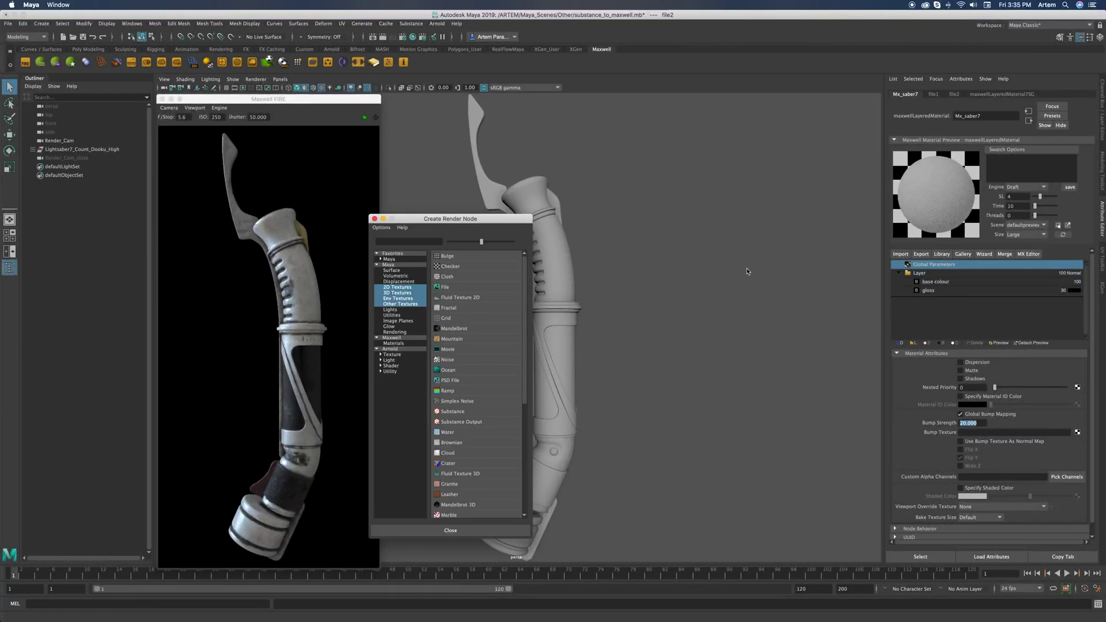
{"action": "left_click", "coordinate": [448, 294]}
{"action": "left_click", "coordinate": [1086, 211]}
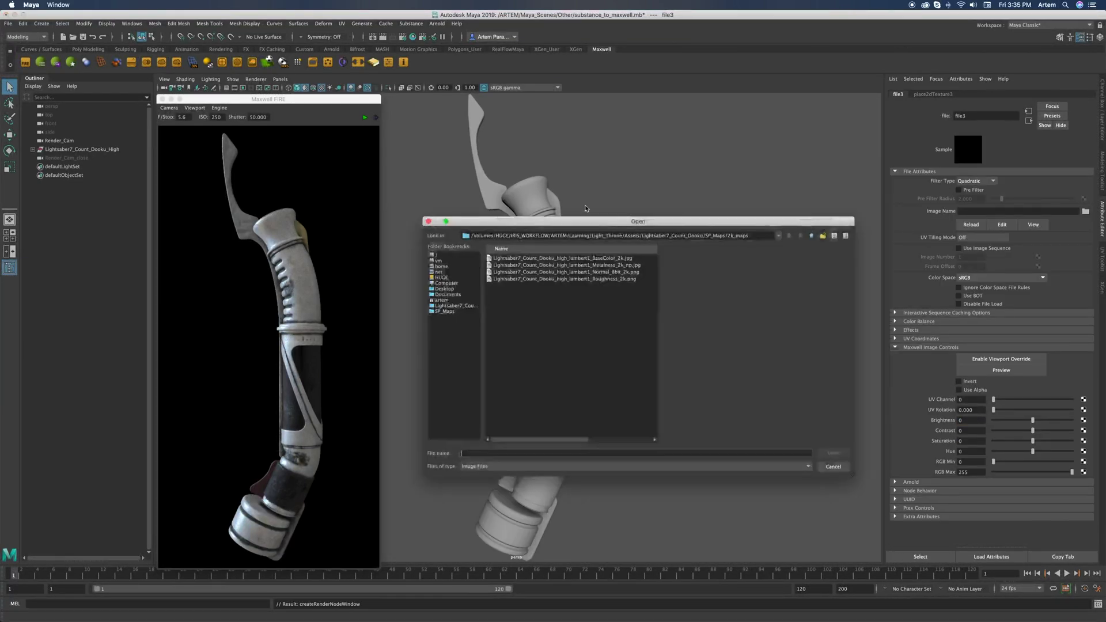
{"action": "left_click", "coordinate": [605, 273]}
{"action": "left_click", "coordinate": [833, 453]}
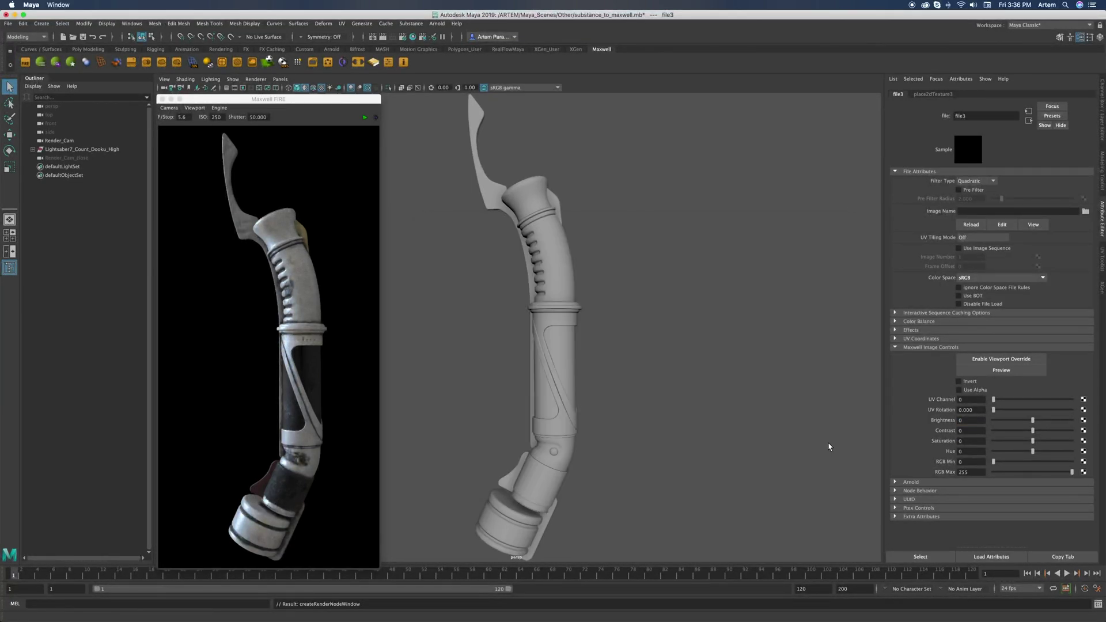
{"action": "left_click", "coordinate": [1029, 121]}
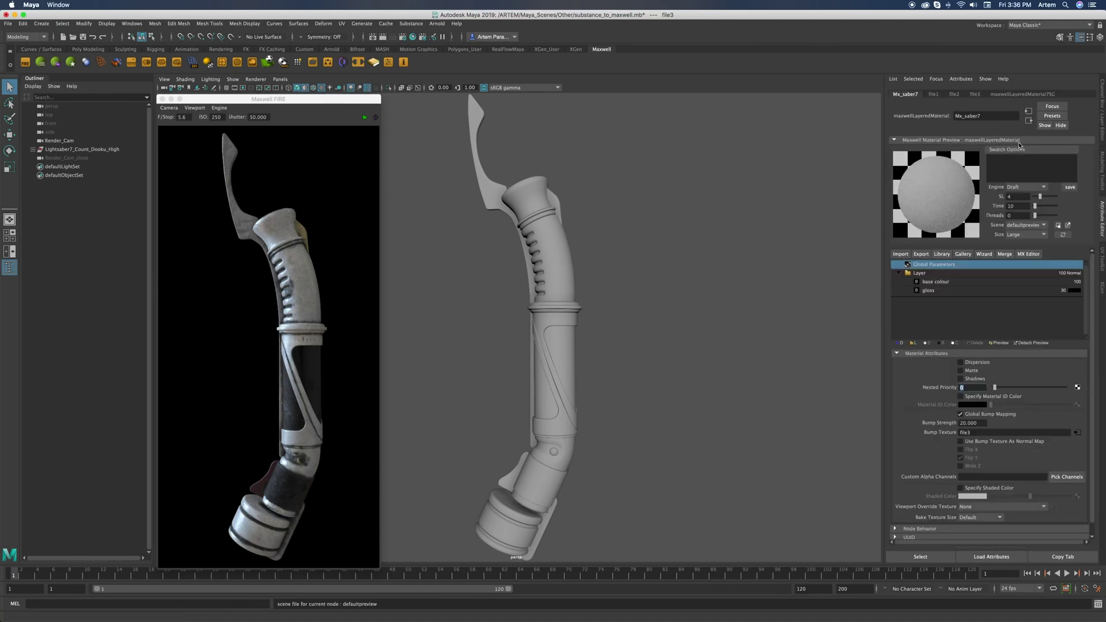
- Use the bump texture as a normal map with bump strength 100, and restart FIRE
{"action": "left_click", "coordinate": [961, 442]}
{"action": "double_click", "coordinate": [974, 423]}
{"action": "type", "text": "100"}
{"action": "key", "text": "Return"}
{"action": "left_click", "coordinate": [364, 118]}
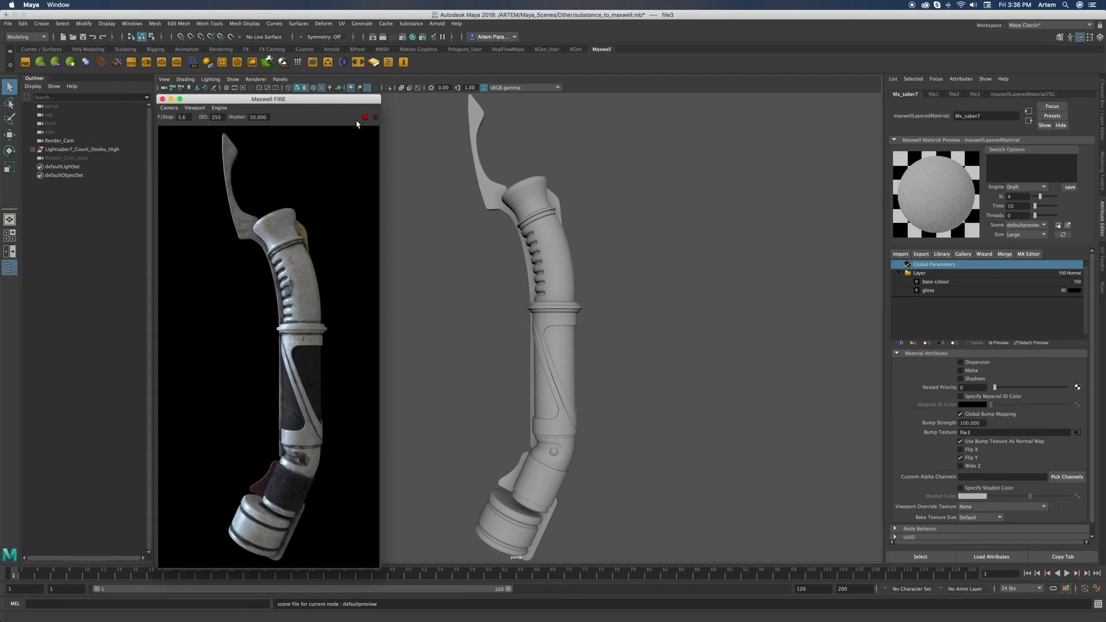
- Set gloss weight to 15, test Reflectance 90 black and back to white, then set weight 10
{"action": "left_click", "coordinate": [928, 291]}
{"action": "left_click_drag", "start_coordinate": [986, 378], "coordinate": [945, 386]}
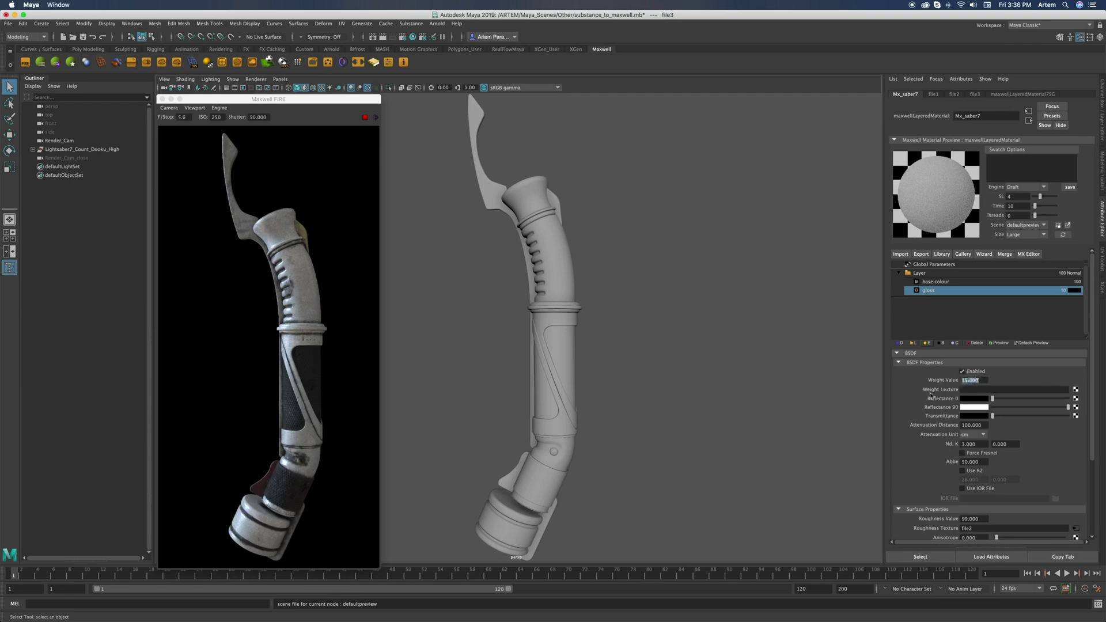
{"action": "type", "text": "15"}
{"action": "key", "text": "Return"}
{"action": "left_click_drag", "start_coordinate": [1037, 411], "coordinate": [964, 421]}
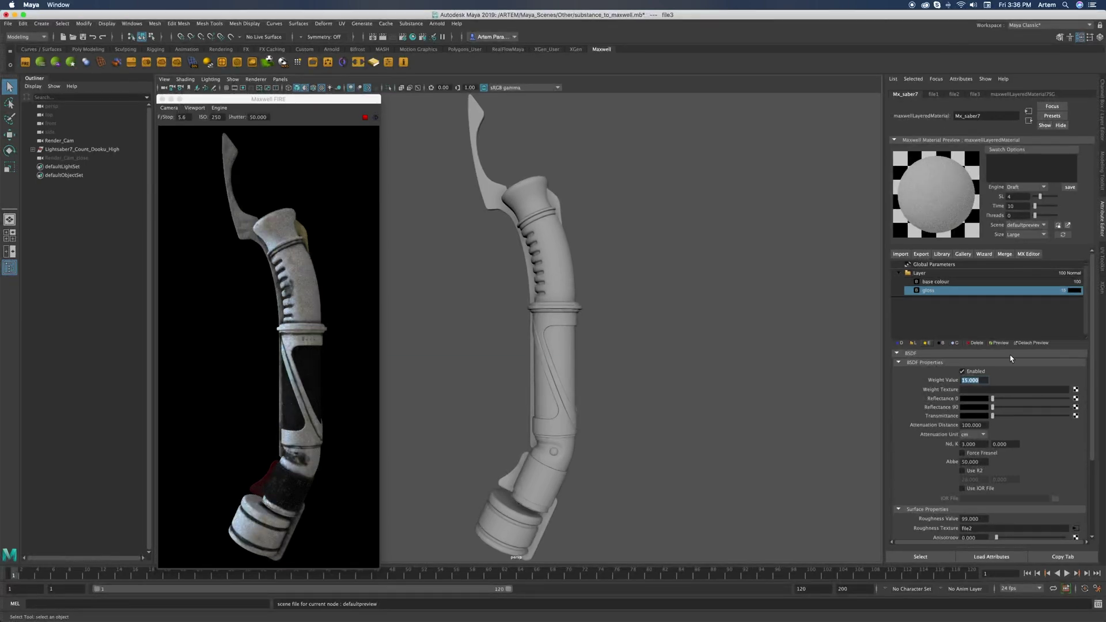
{"action": "left_click_drag", "start_coordinate": [993, 407], "coordinate": [1103, 410]}
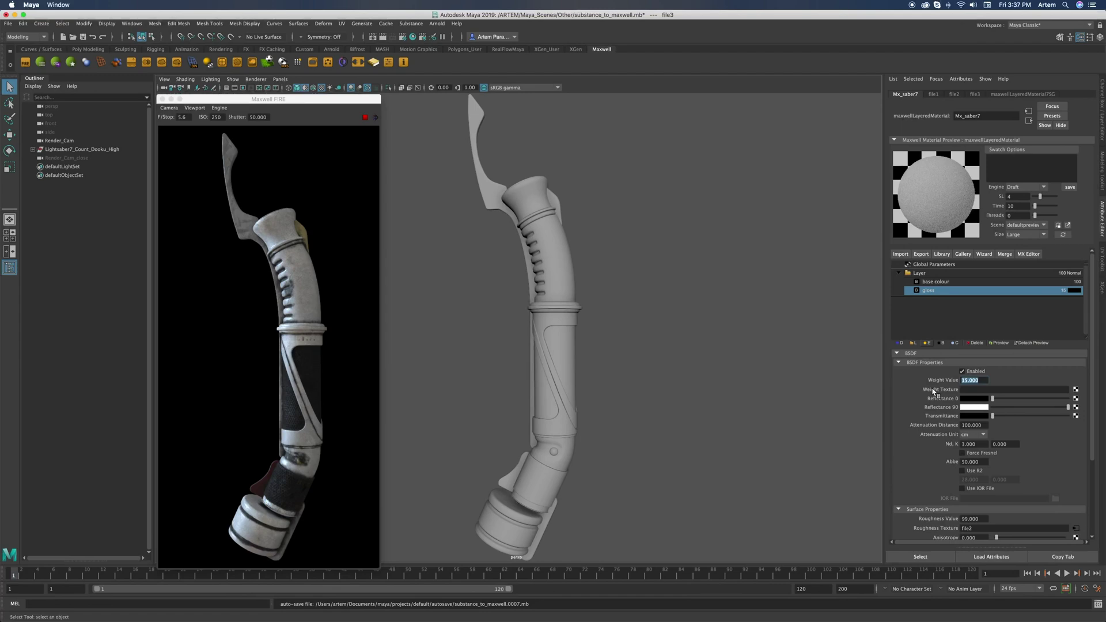
{"action": "type", "text": "10"}
{"action": "key", "text": "Return"}
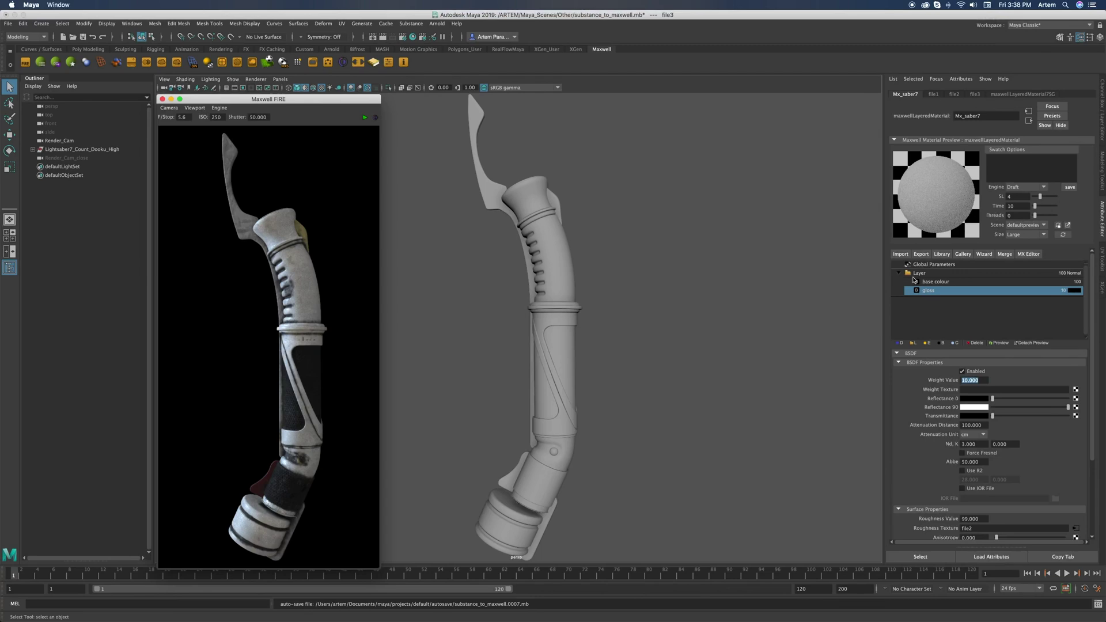
- Add a new top layer with its own BSDF and name it 'Metall'
{"action": "left_click", "coordinate": [914, 343]}
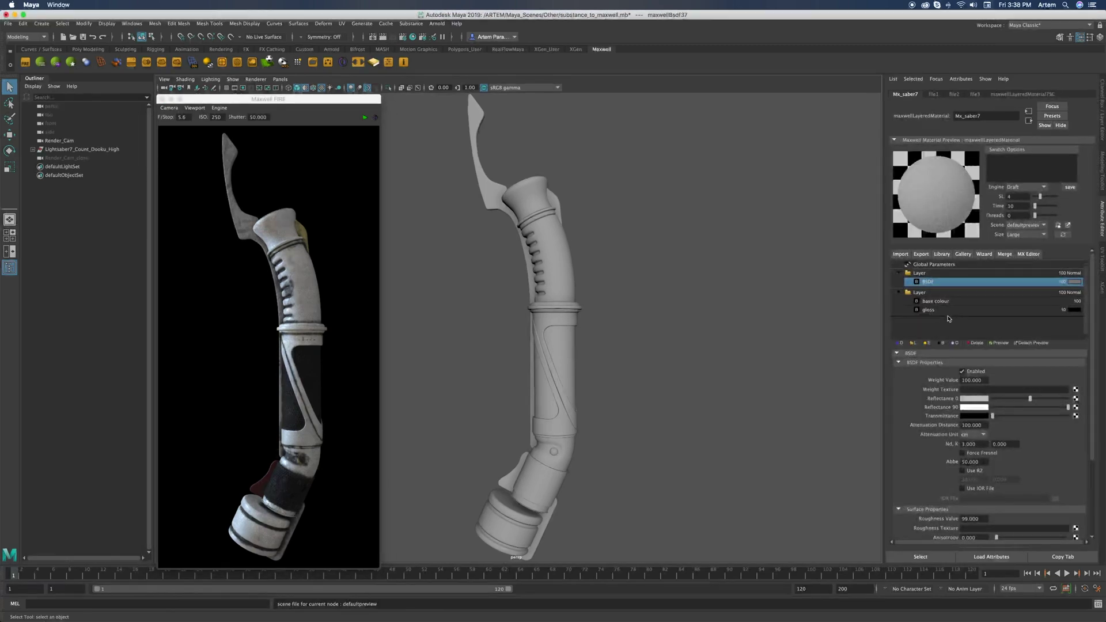
{"action": "double_click", "coordinate": [922, 274]}
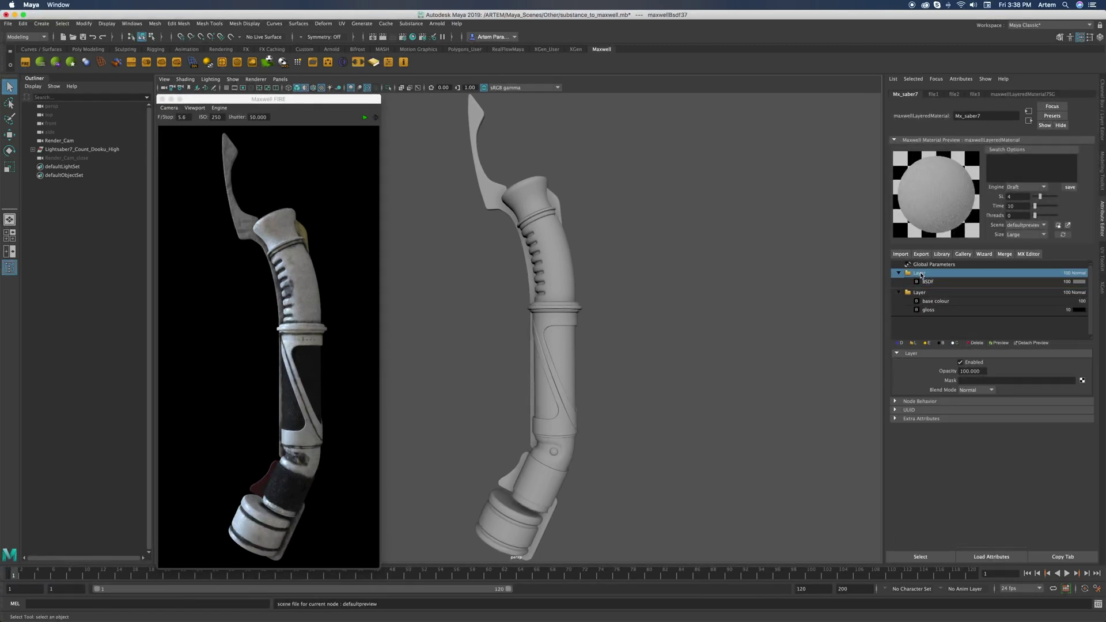
{"action": "type", "text": "Metall"}
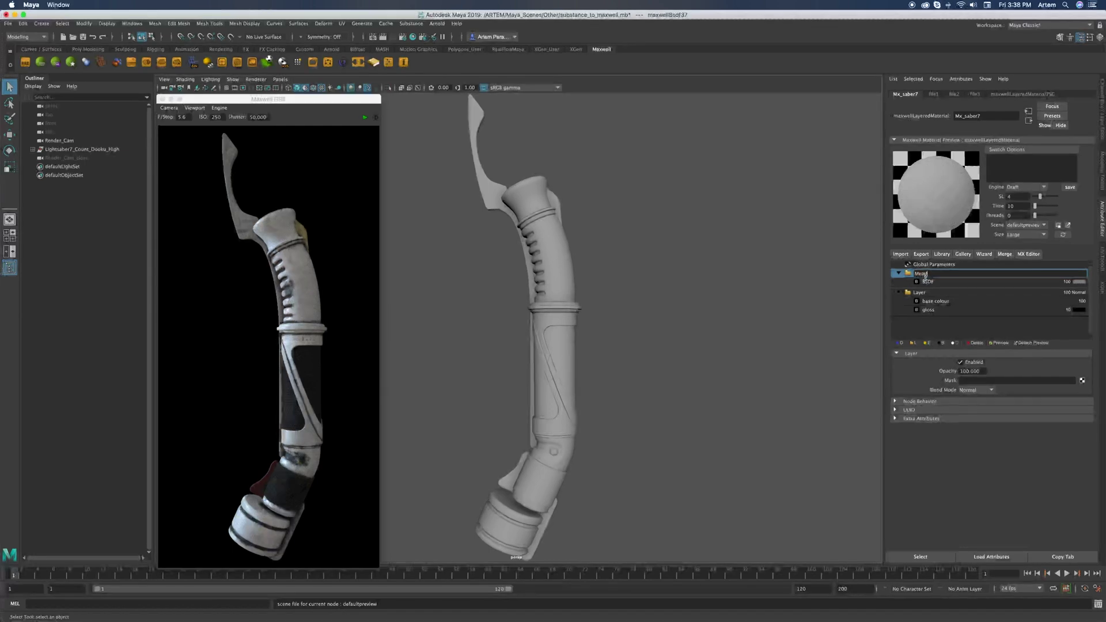
{"action": "key", "text": "Return"}
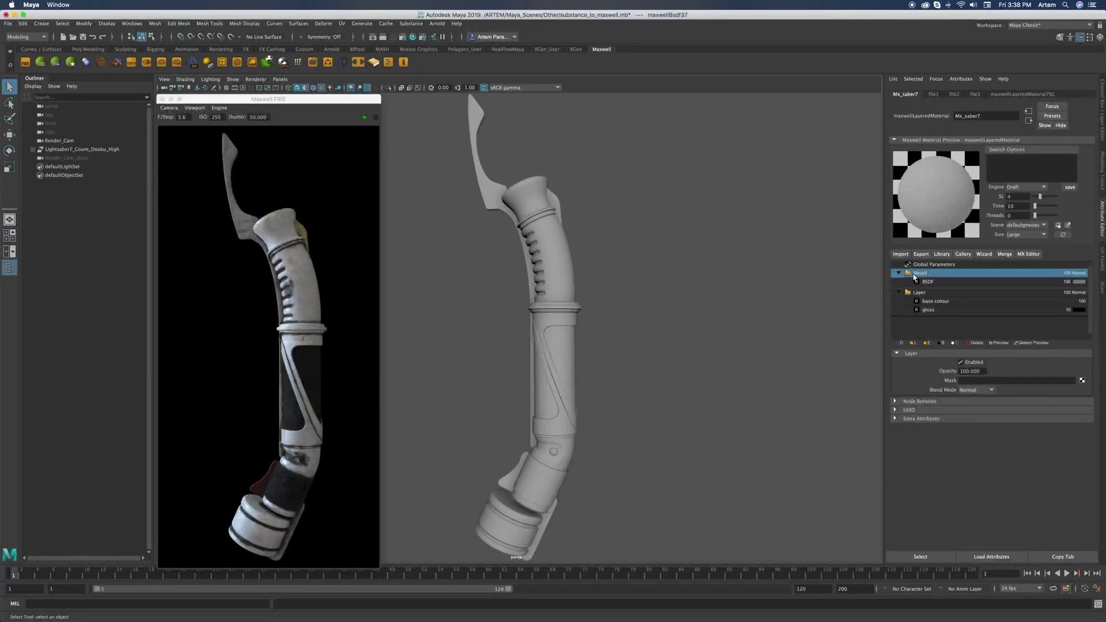
- Mask the Metall layer with a File node loading Metalness_2k_np.jpg, then show its BSDF settings
{"action": "left_click", "coordinate": [1082, 380]}
{"action": "left_click", "coordinate": [458, 295]}
{"action": "left_click", "coordinate": [1085, 211]}
{"action": "left_click", "coordinate": [577, 265]}
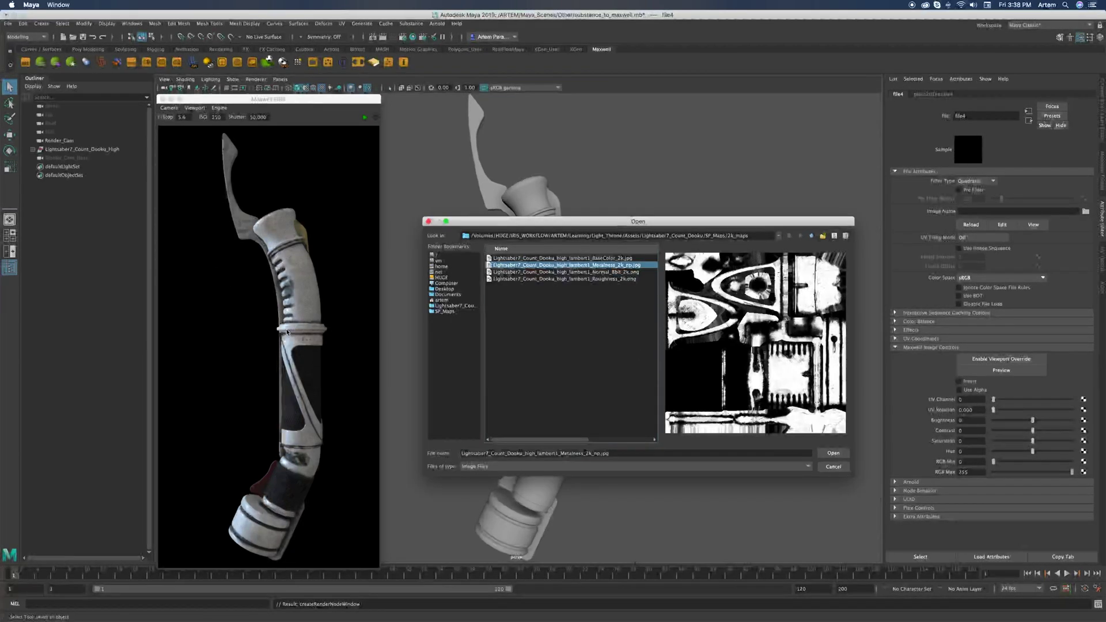
{"action": "left_click", "coordinate": [829, 455]}
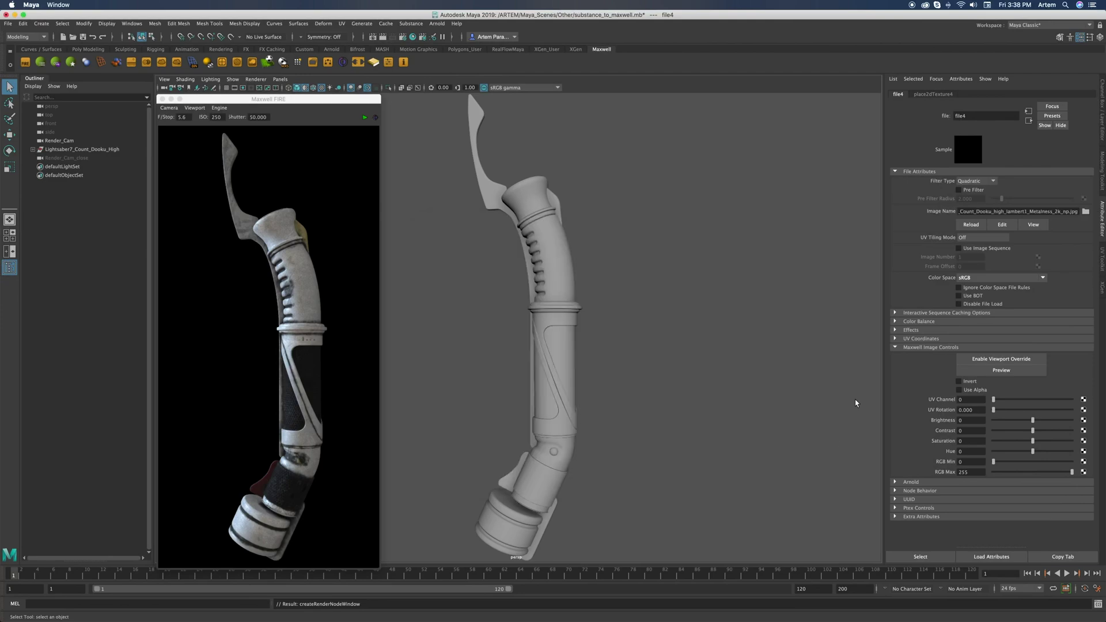
{"action": "left_click", "coordinate": [1029, 121]}
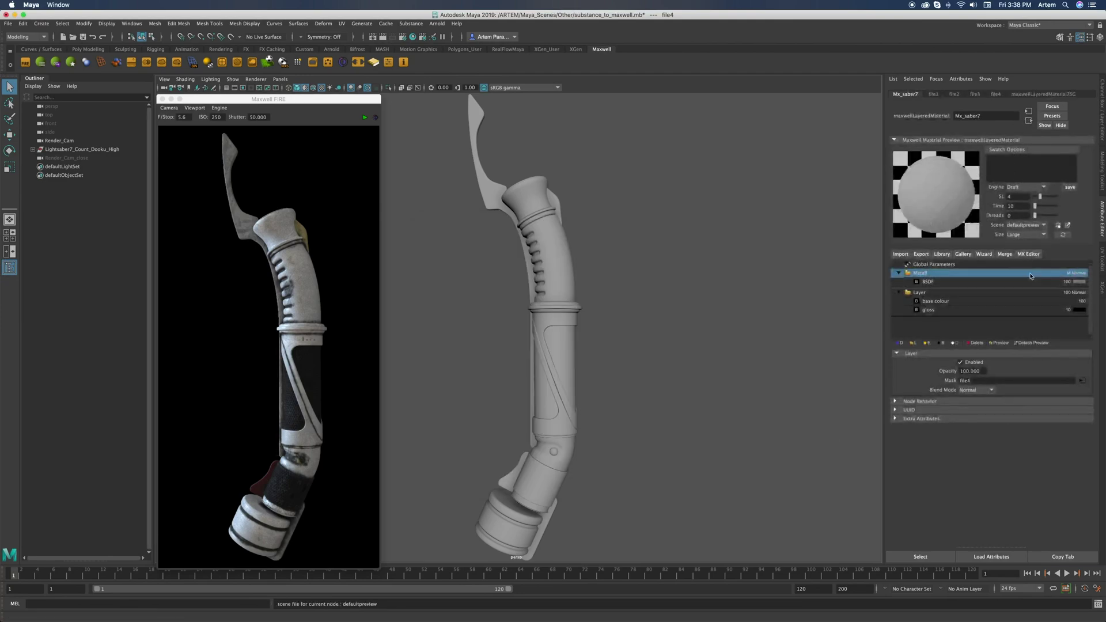
{"action": "left_click", "coordinate": [933, 283]}
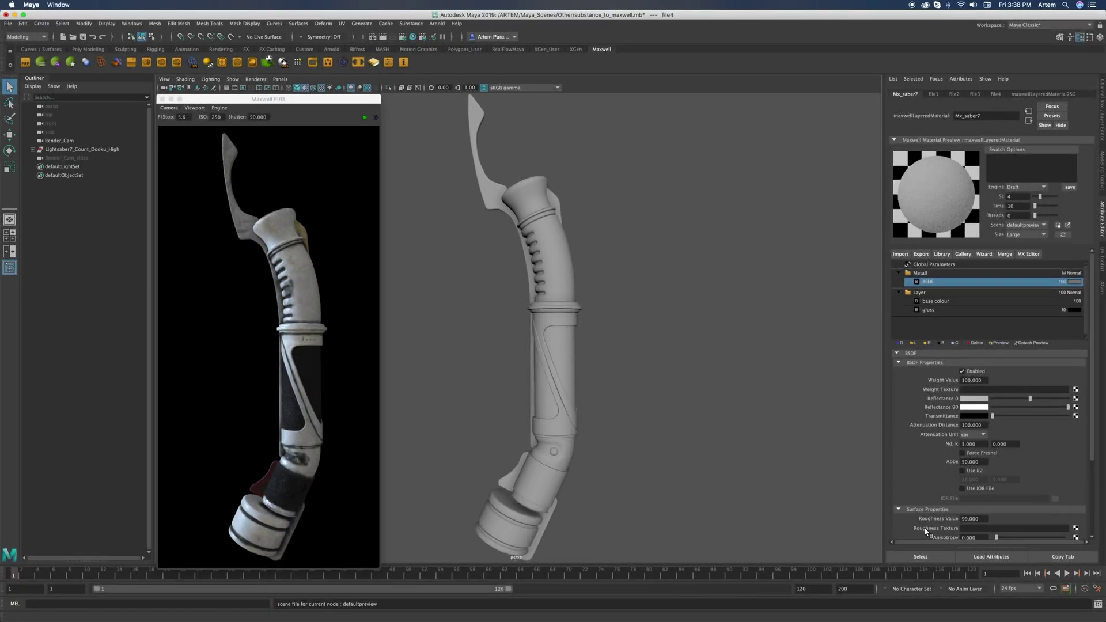
- Drive the Metall BSDF's roughness with a File node loading the Roughness map
{"action": "left_click", "coordinate": [1076, 528]}
{"action": "left_click", "coordinate": [456, 287]}
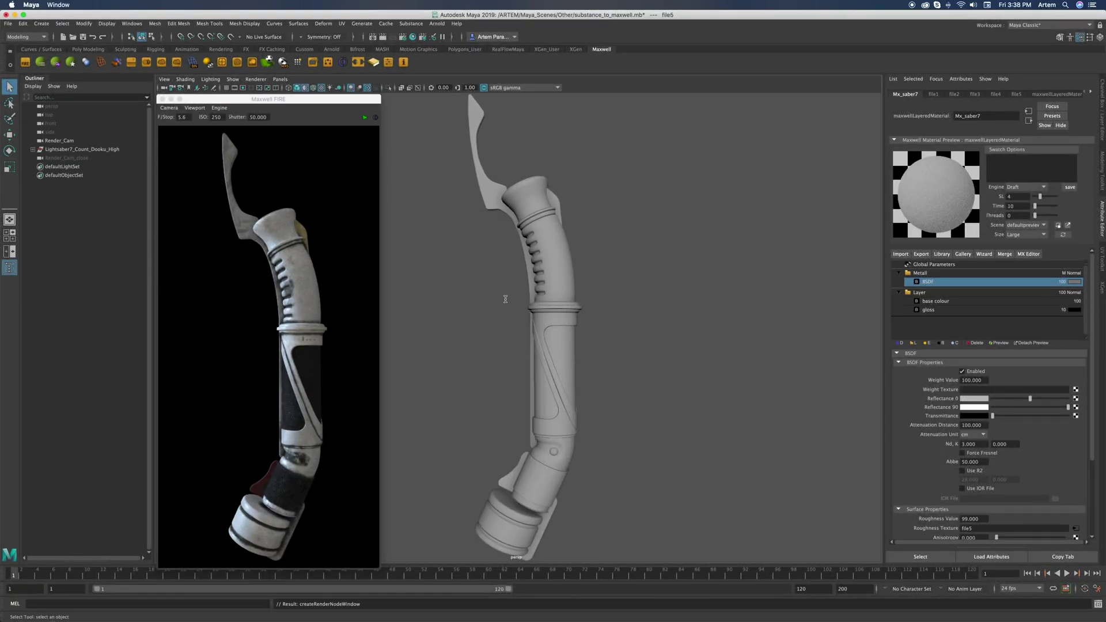
{"action": "left_click", "coordinate": [1086, 212]}
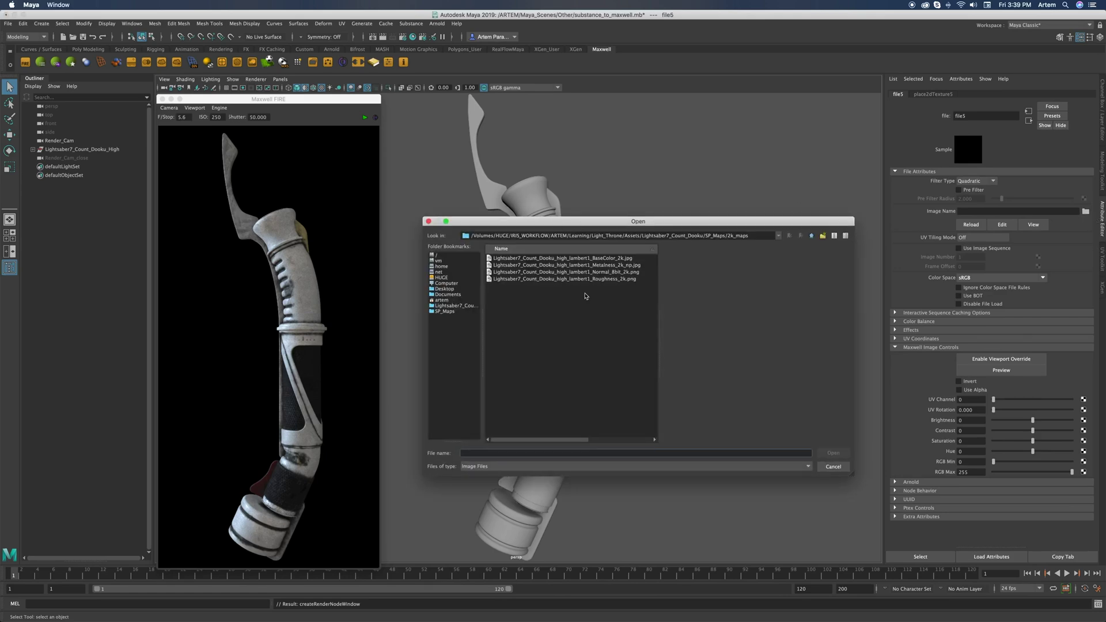
{"action": "left_click", "coordinate": [565, 279]}
{"action": "left_click", "coordinate": [833, 453]}
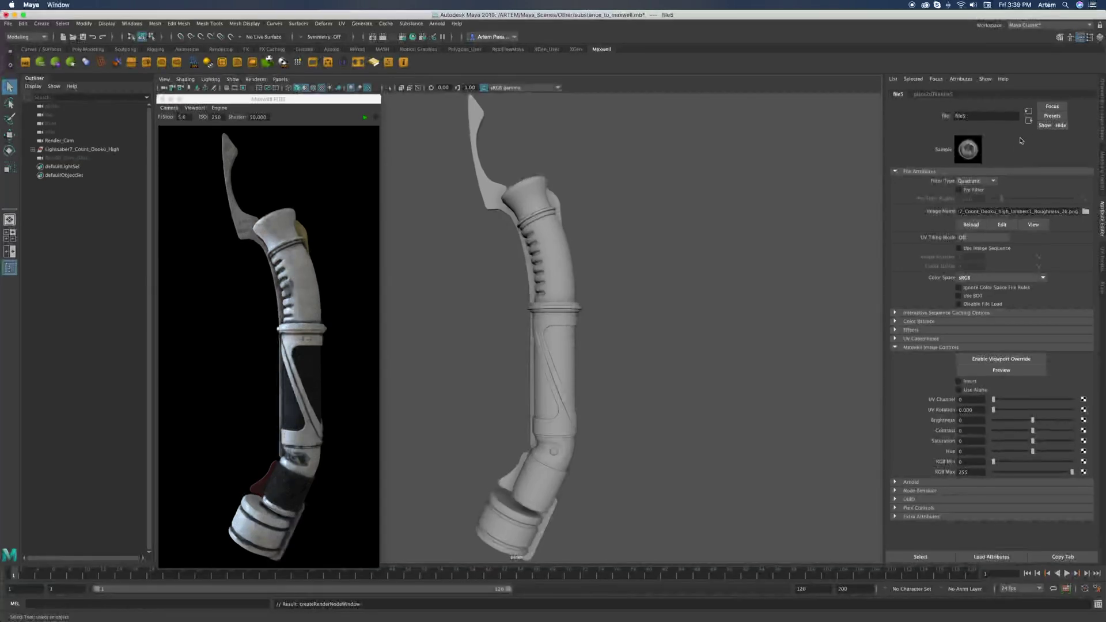
{"action": "left_click", "coordinate": [1029, 120]}
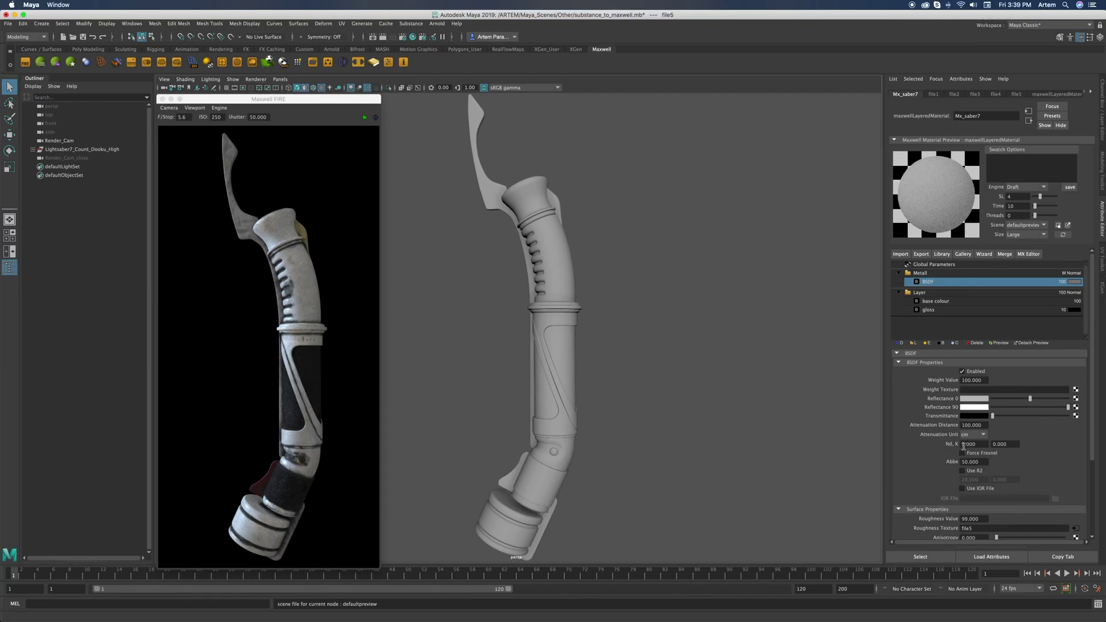
- Set the Metall BSDF's Nd to 3.21 and K to 3.3
{"action": "double_click", "coordinate": [964, 446]}
{"action": "type", "text": "3.21"}
{"action": "key", "text": "Tab"}
{"action": "type", "text": "3.3"}
{"action": "key", "text": "Return"}
- Map the Metall BSDF's Reflectance 0 with a File node loading the BaseColor texture
{"action": "left_click", "coordinate": [1076, 398]}
{"action": "left_click", "coordinate": [448, 291]}
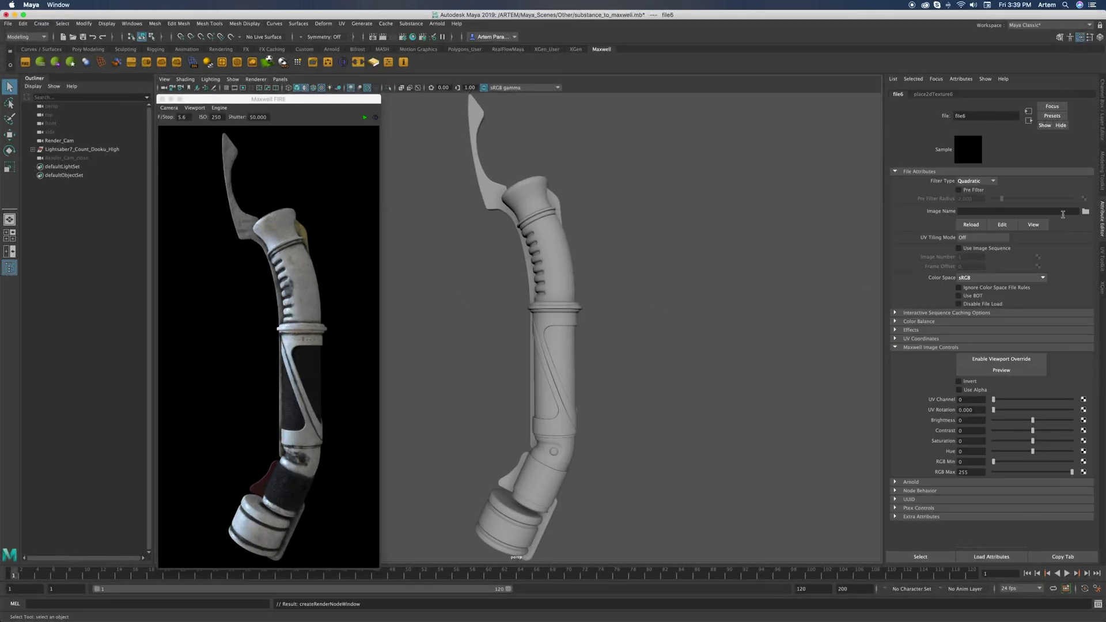
{"action": "left_click", "coordinate": [1086, 211]}
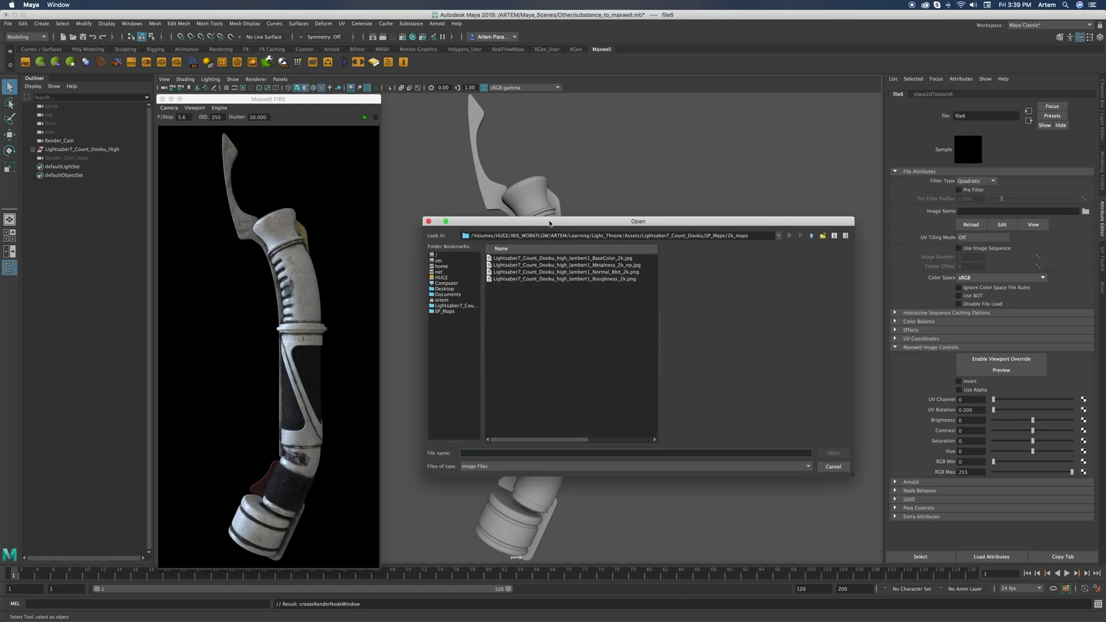
{"action": "left_click", "coordinate": [589, 259]}
{"action": "left_click", "coordinate": [833, 453]}
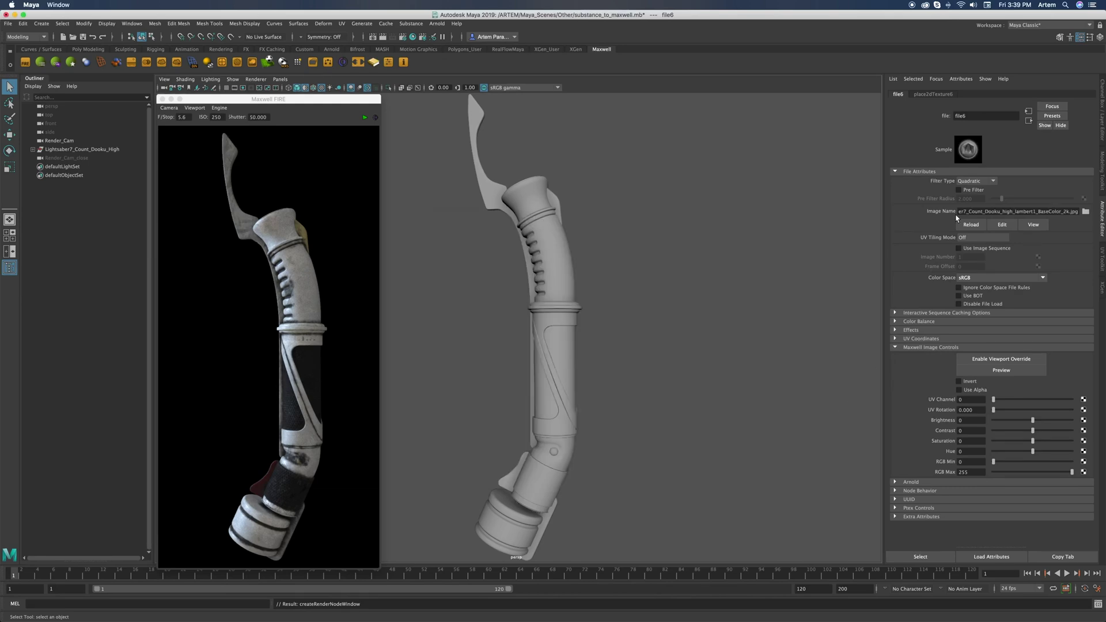
{"action": "left_click", "coordinate": [1029, 121]}
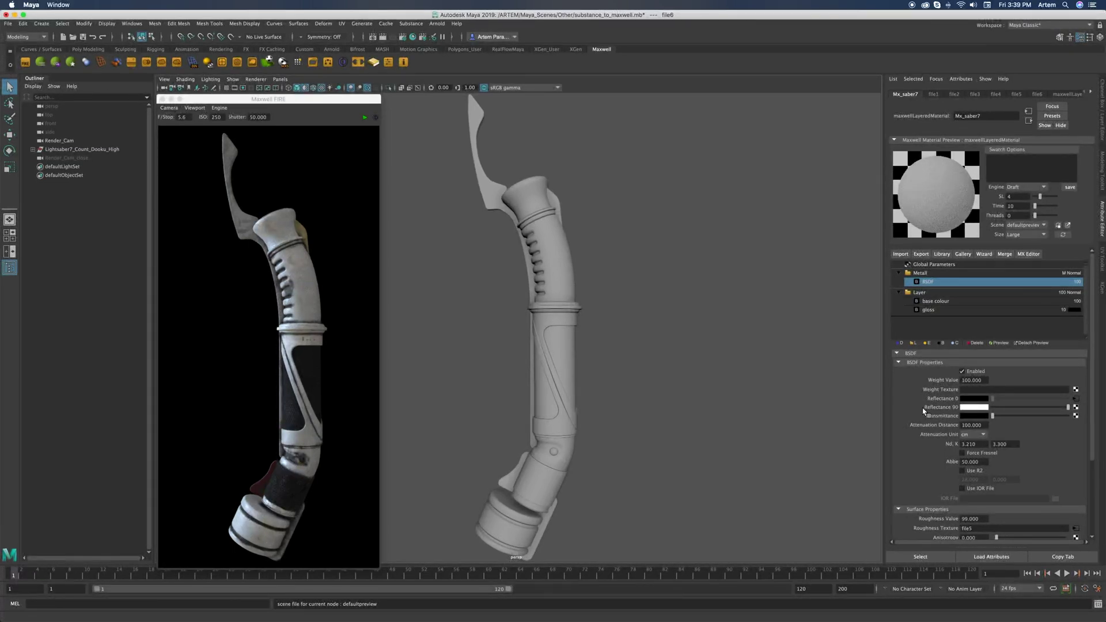
- Map the BSDF reflectance with BaseColor at brightness 17, then start Maxwell FIRE
{"action": "left_click", "coordinate": [1075, 415]}
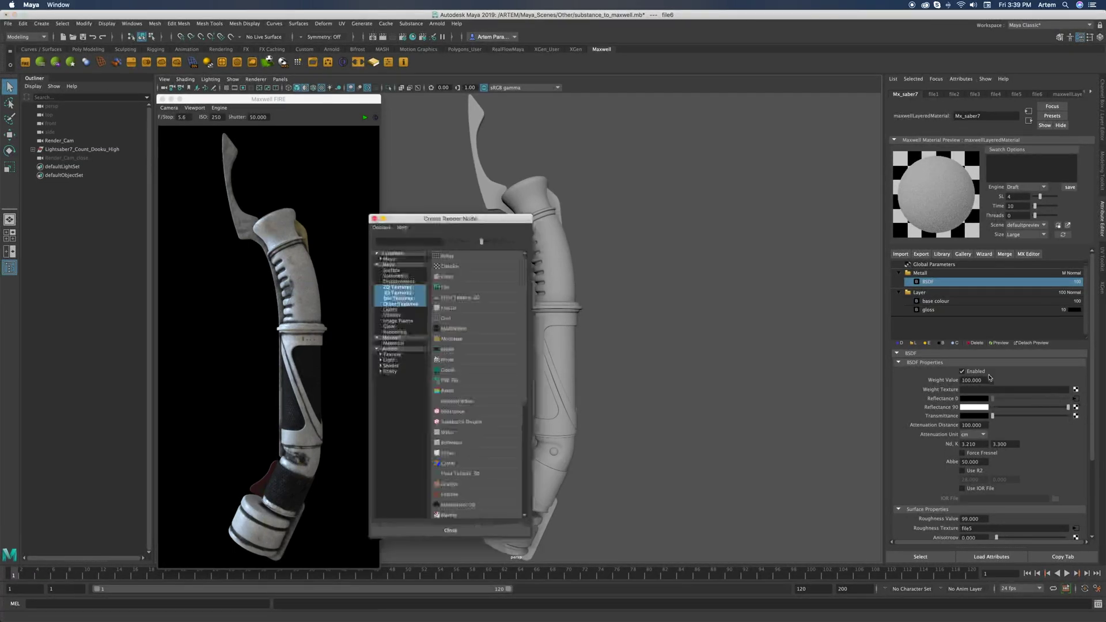
{"action": "left_click", "coordinate": [477, 288]}
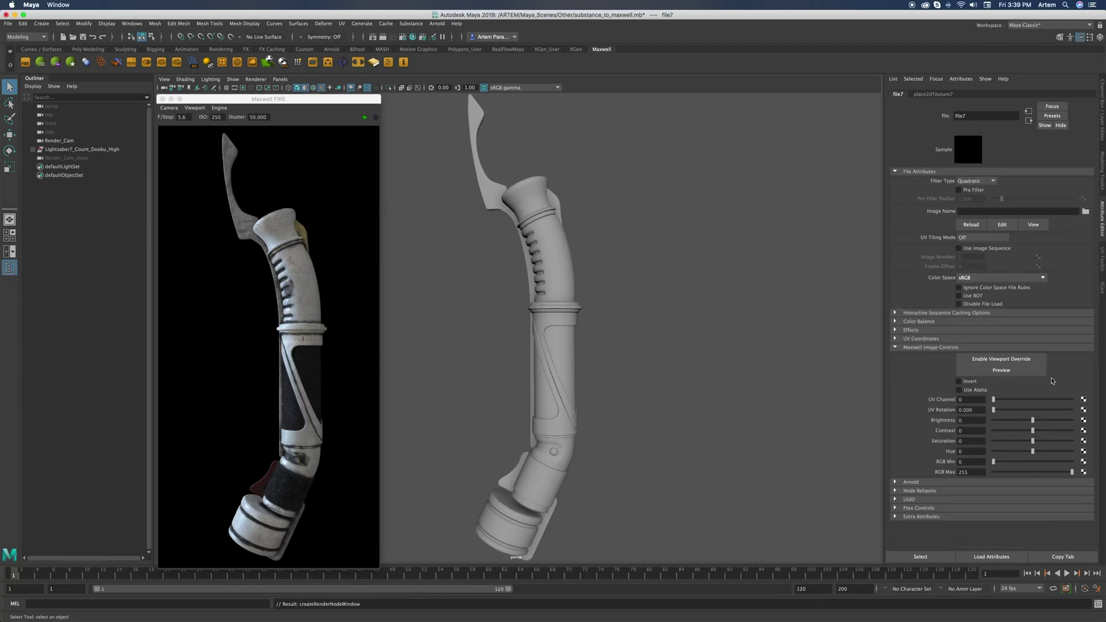
{"action": "left_click_drag", "start_coordinate": [1033, 422], "coordinate": [1040, 421]}
{"action": "left_click", "coordinate": [1085, 212]}
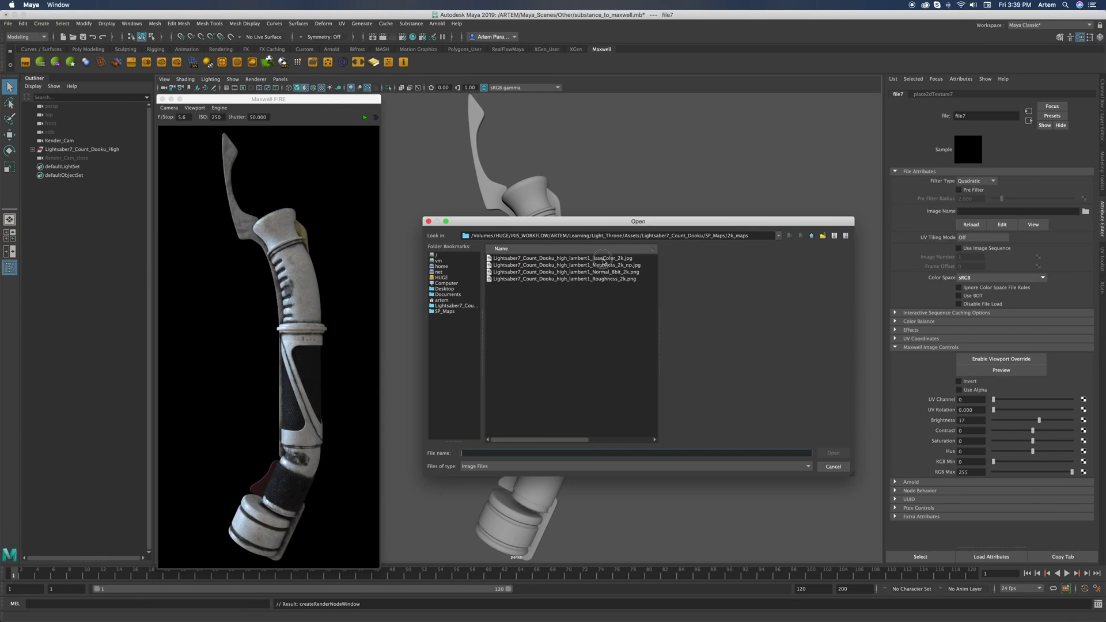
{"action": "left_click", "coordinate": [606, 261]}
{"action": "left_click", "coordinate": [834, 454]}
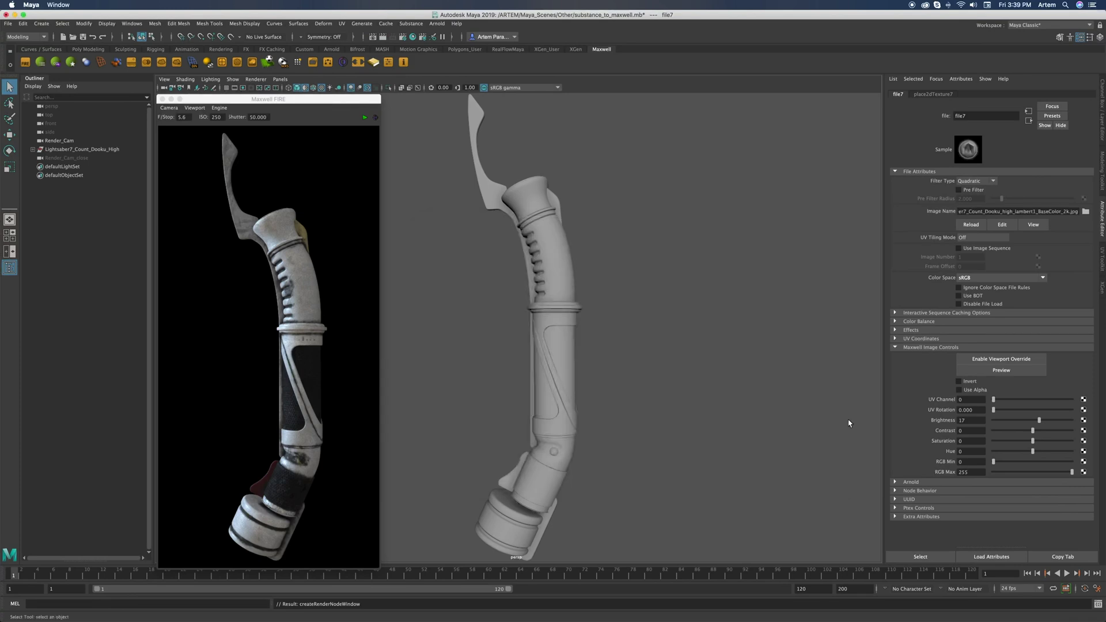
{"action": "left_click", "coordinate": [1029, 121]}
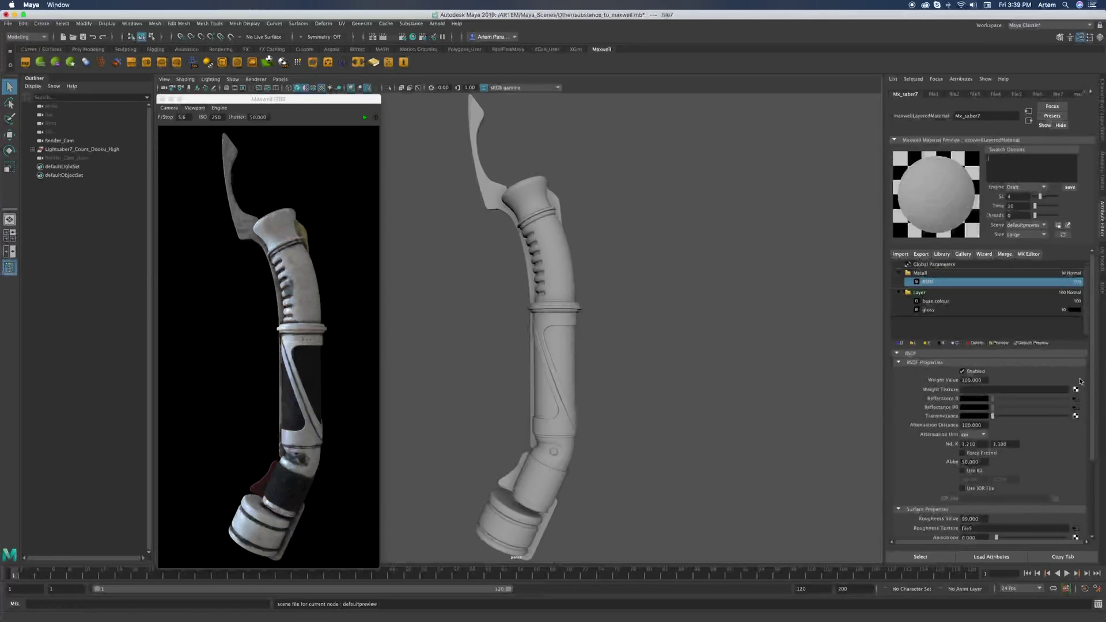
{"action": "left_click", "coordinate": [365, 120]}
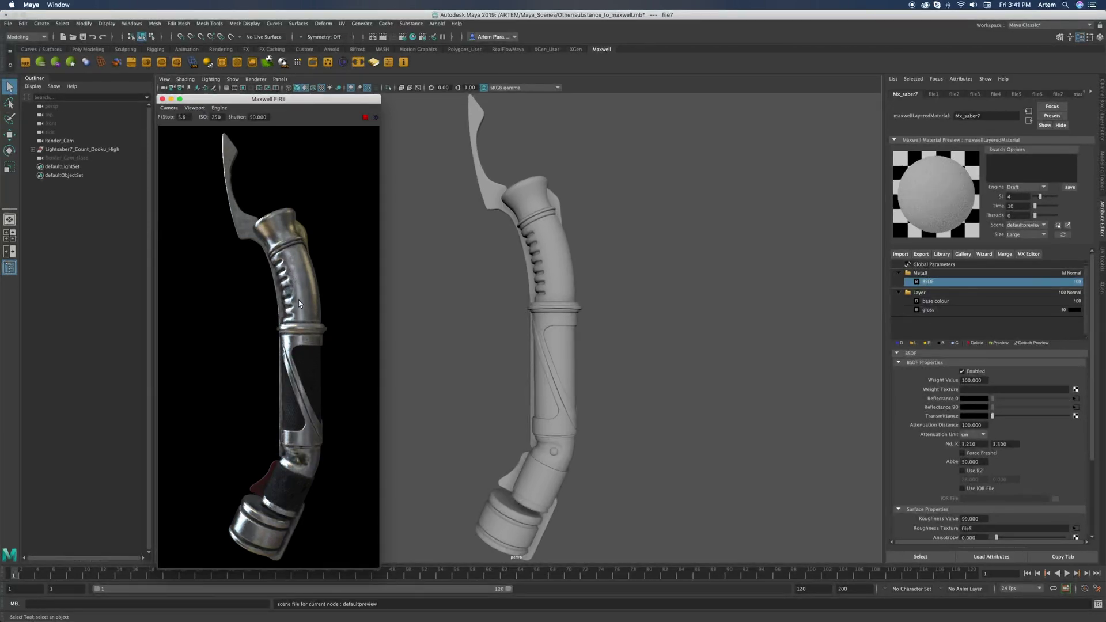
- Duplicate the Metall layer's BSDF and set the two BSDF weights to 30 and 70
{"action": "right_click", "coordinate": [927, 282]}
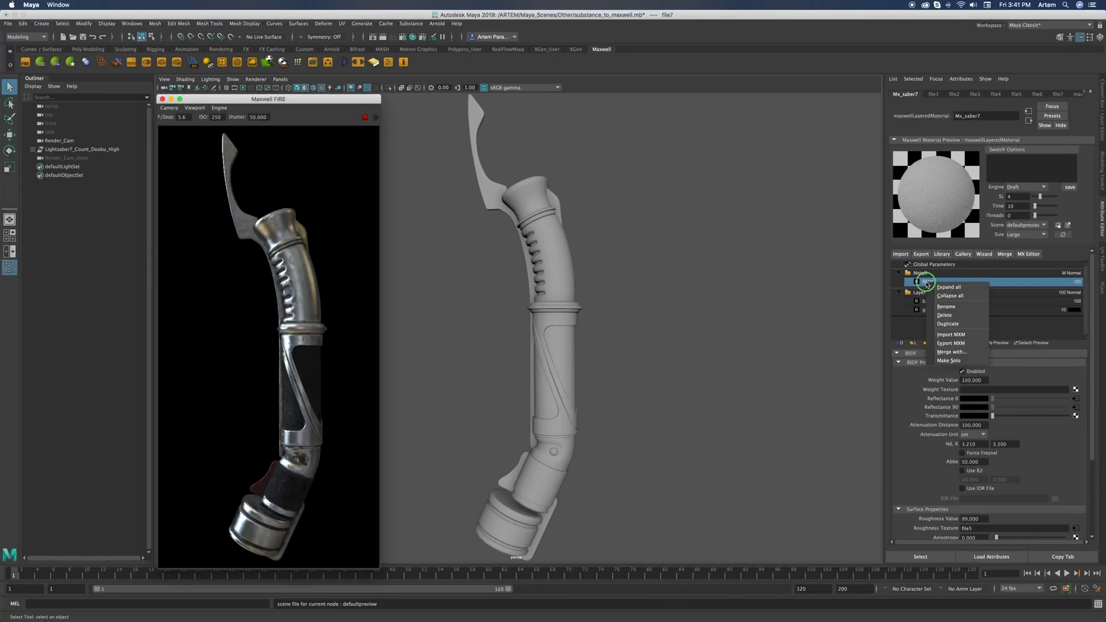
{"action": "left_click", "coordinate": [945, 324]}
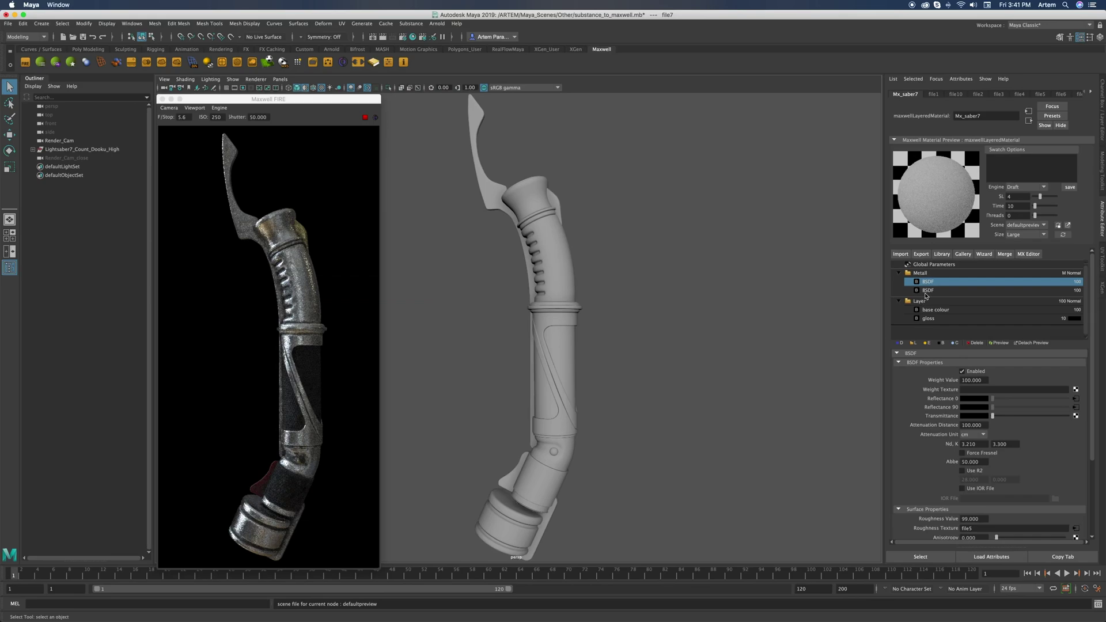
{"action": "left_click", "coordinate": [927, 292]}
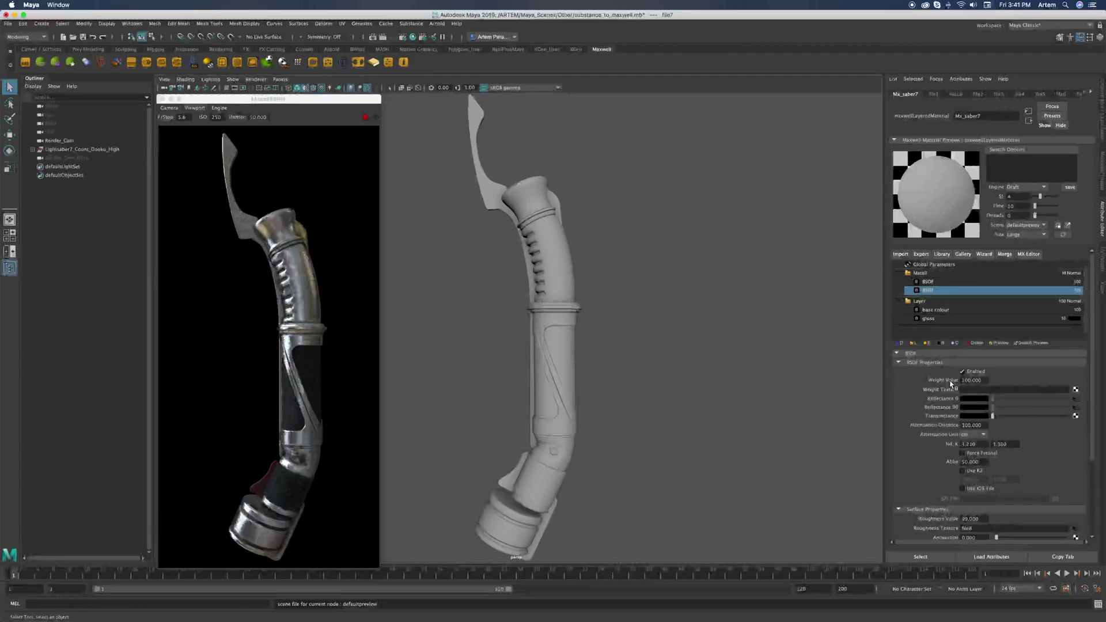
{"action": "left_click", "coordinate": [986, 380]}
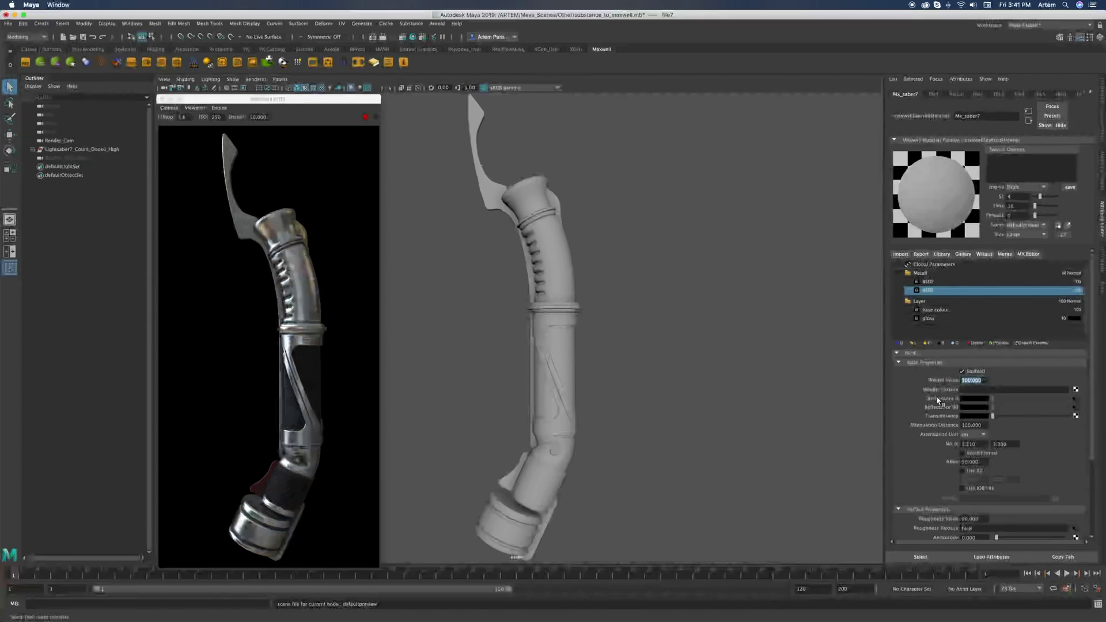
{"action": "type", "text": "60"}
{"action": "key", "text": "Return"}
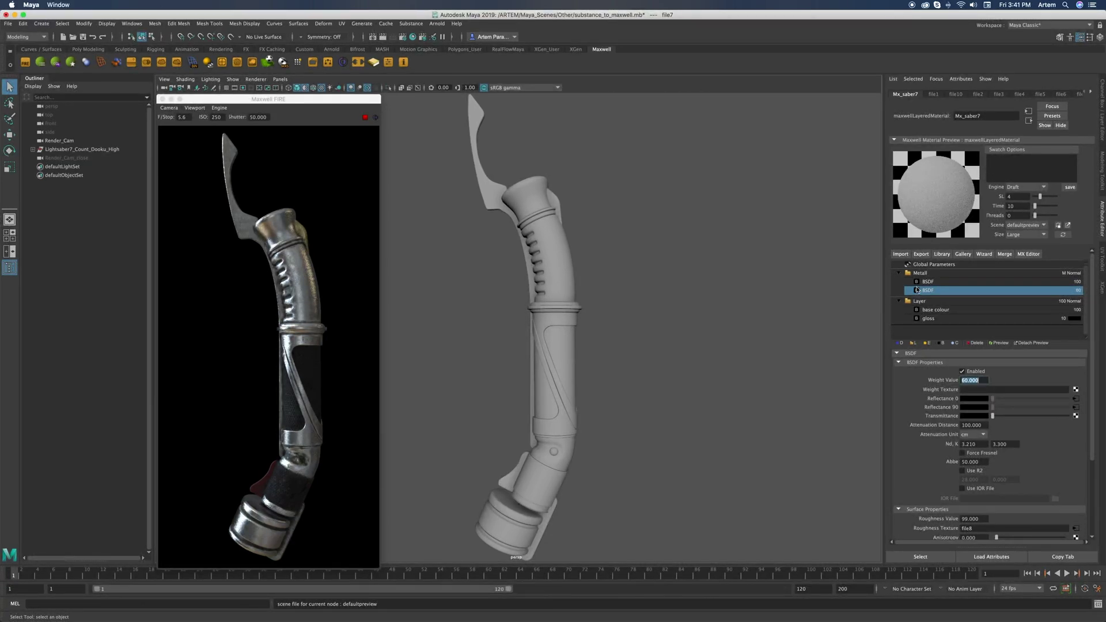
{"action": "left_click", "coordinate": [920, 282]}
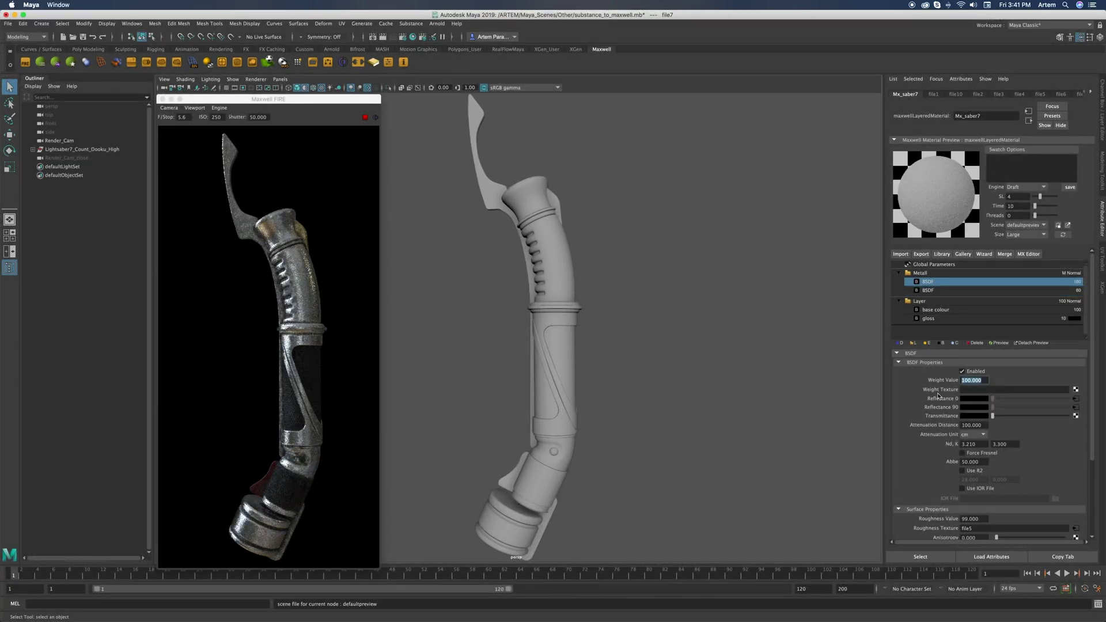
{"action": "type", "text": "30"}
{"action": "key", "text": "Return"}
{"action": "left_click", "coordinate": [922, 290]}
{"action": "type", "text": "70"}
{"action": "key", "text": "Return"}
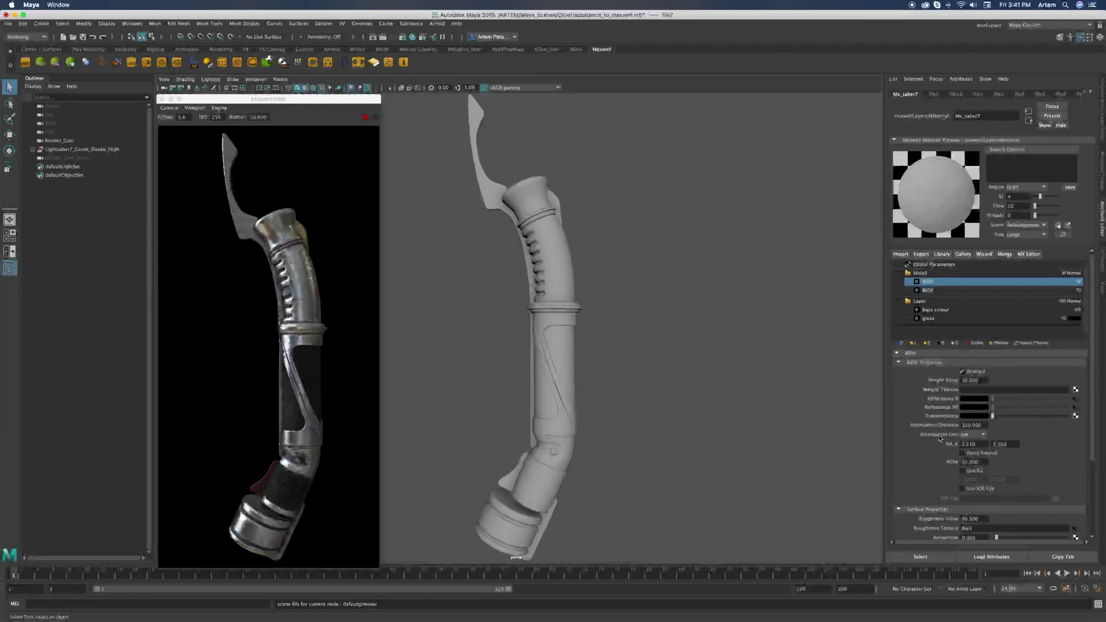
- Give the first BSDF roughness 45 and rename the pair BSDF 2 and BSDF 1
{"action": "double_click", "coordinate": [972, 520]}
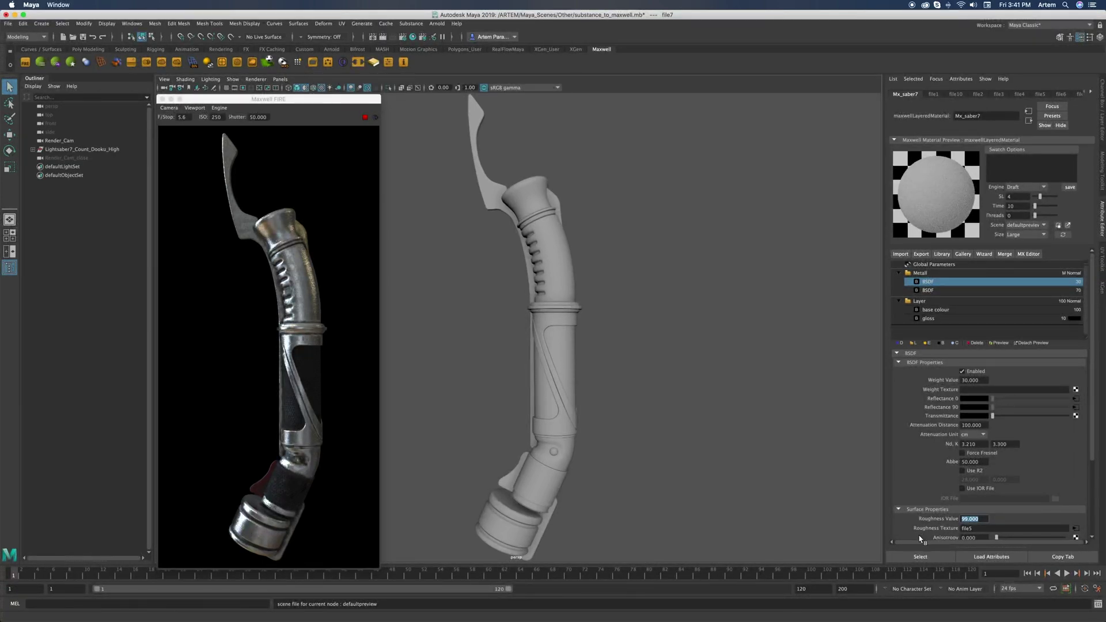
{"action": "type", "text": "45"}
{"action": "key", "text": "Return"}
{"action": "left_click", "coordinate": [941, 282]}
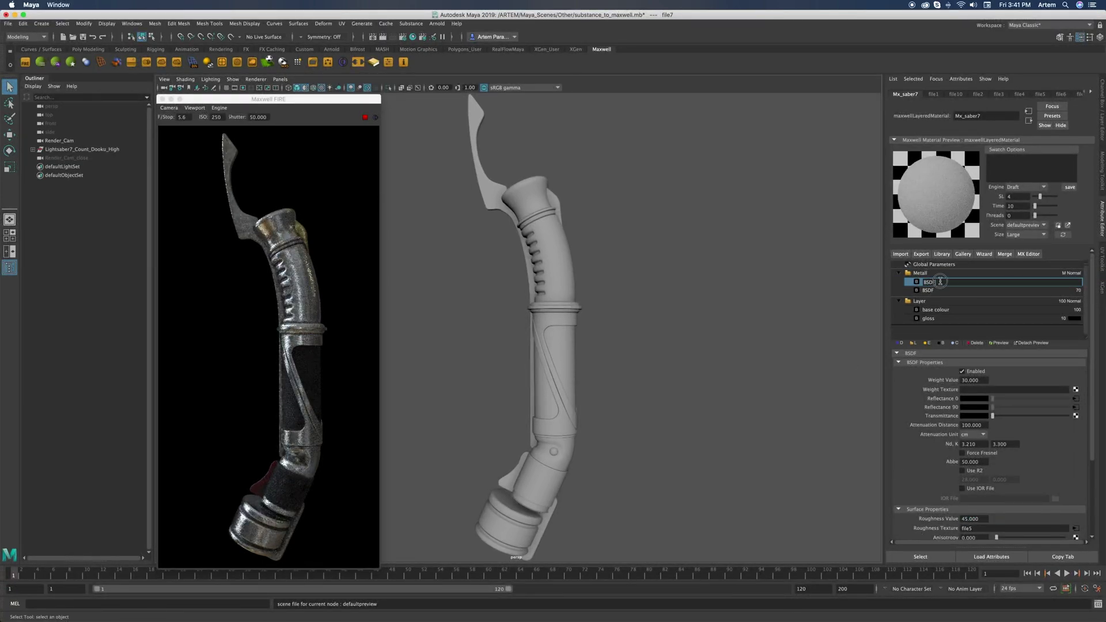
{"action": "key", "text": "Return"}
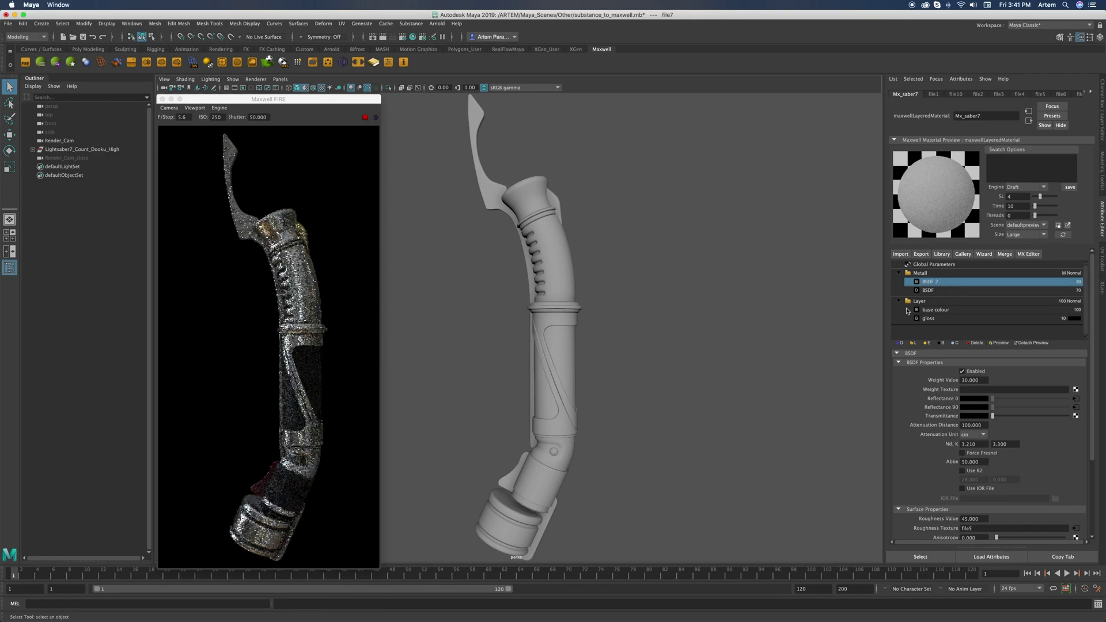
{"action": "left_click", "coordinate": [948, 291]}
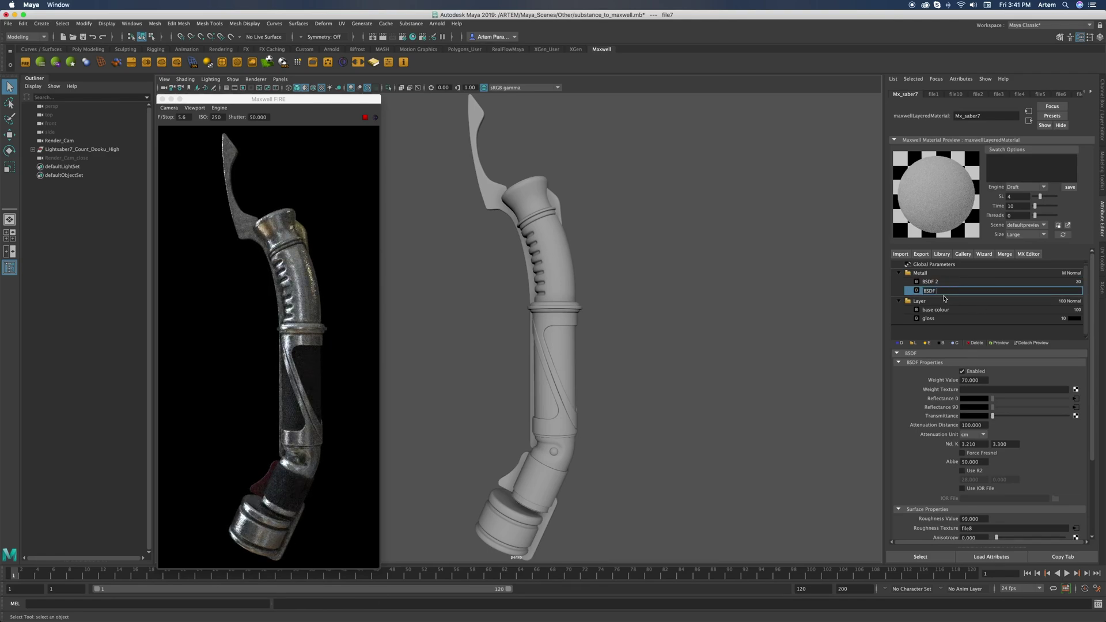
{"action": "type", "text": "1"}
{"action": "key", "text": "Return"}
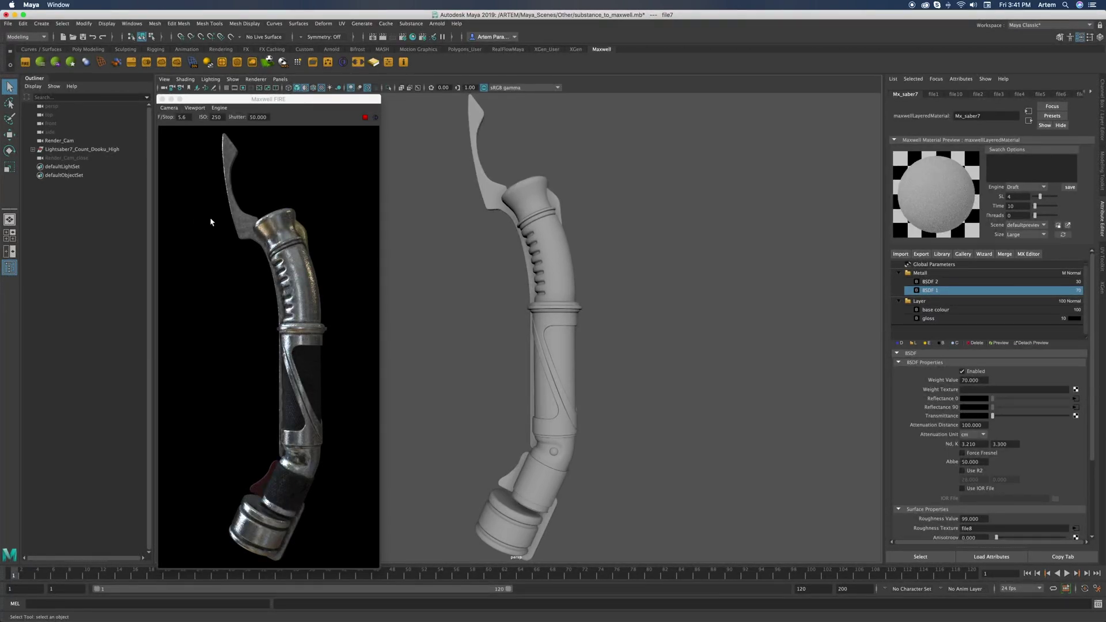
- Run a Full Restart of the Maxwell FIRE render, then select BSDF 2's Roughness value
{"action": "left_click", "coordinate": [195, 108]}
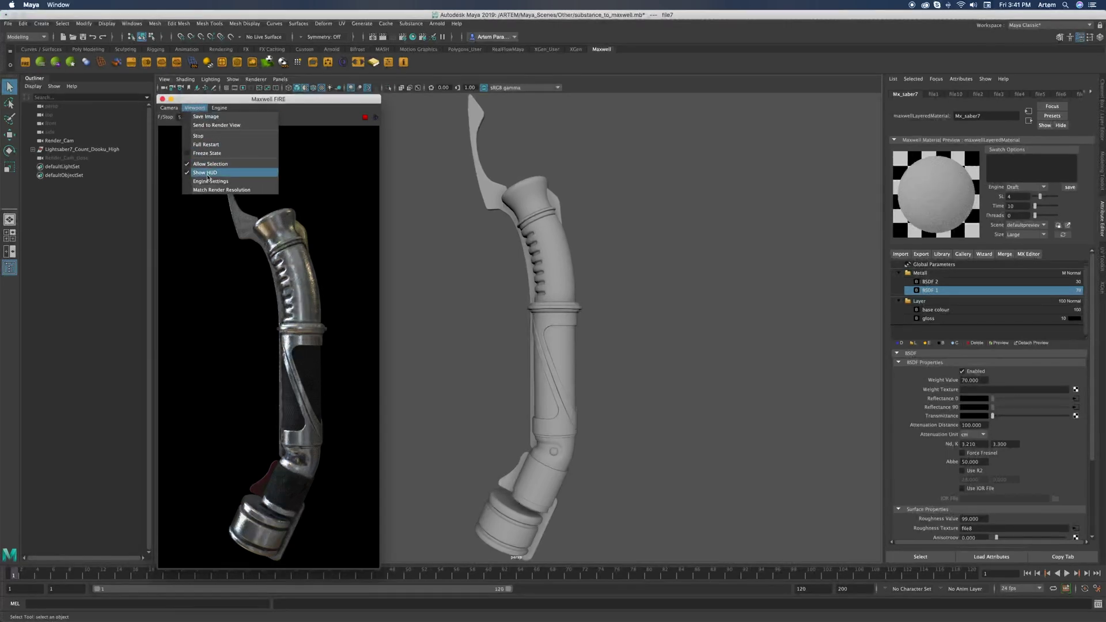
{"action": "left_click", "coordinate": [219, 147]}
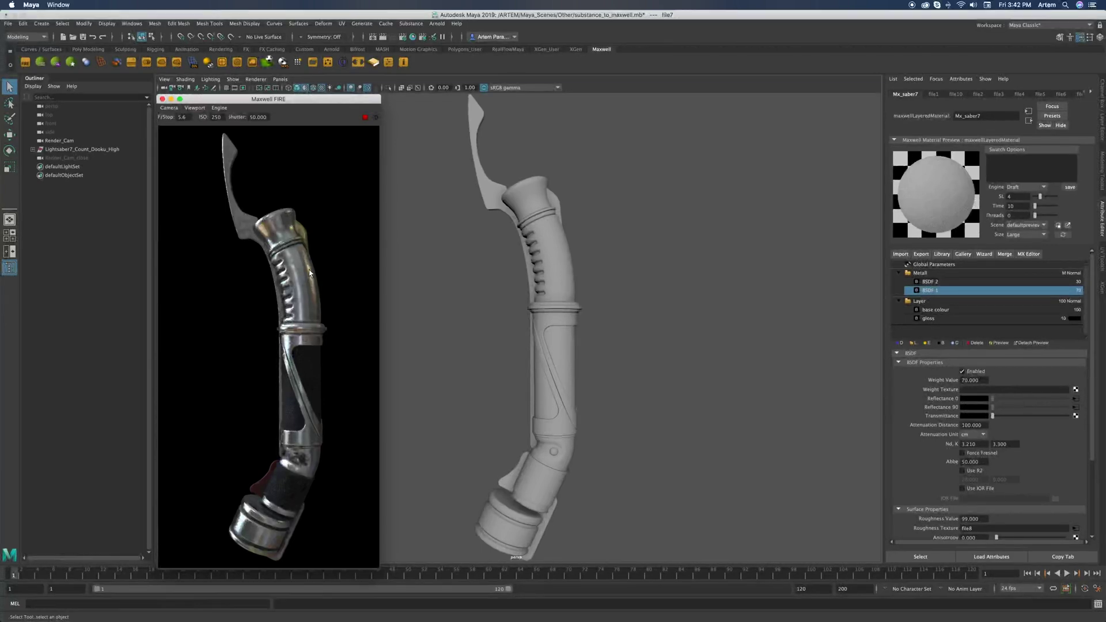
{"action": "left_click", "coordinate": [929, 281]}
{"action": "double_click", "coordinate": [970, 520]}
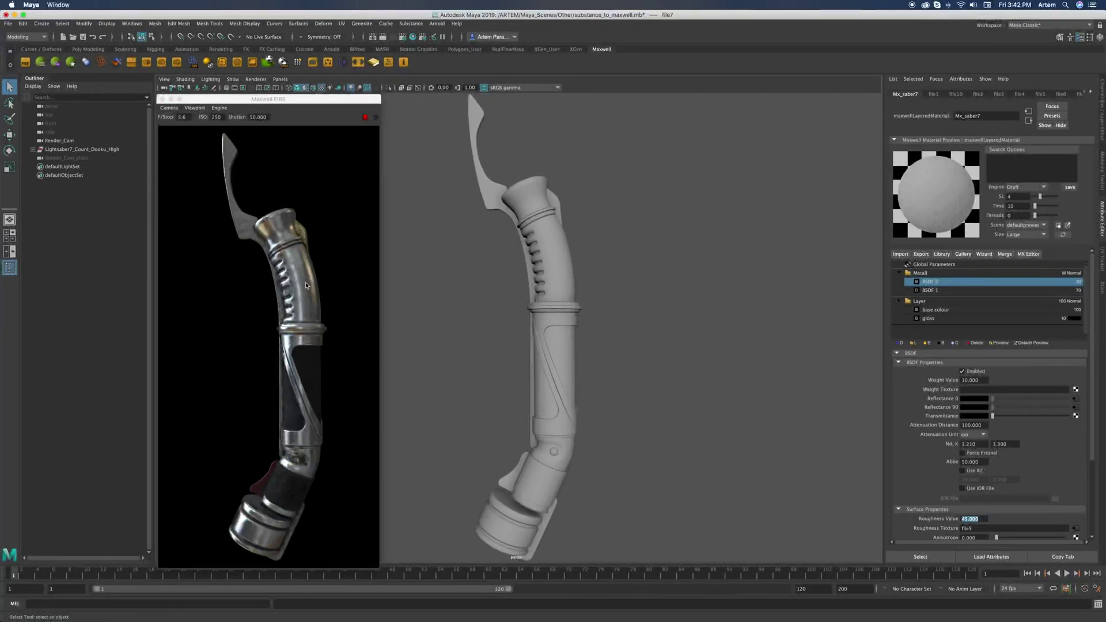